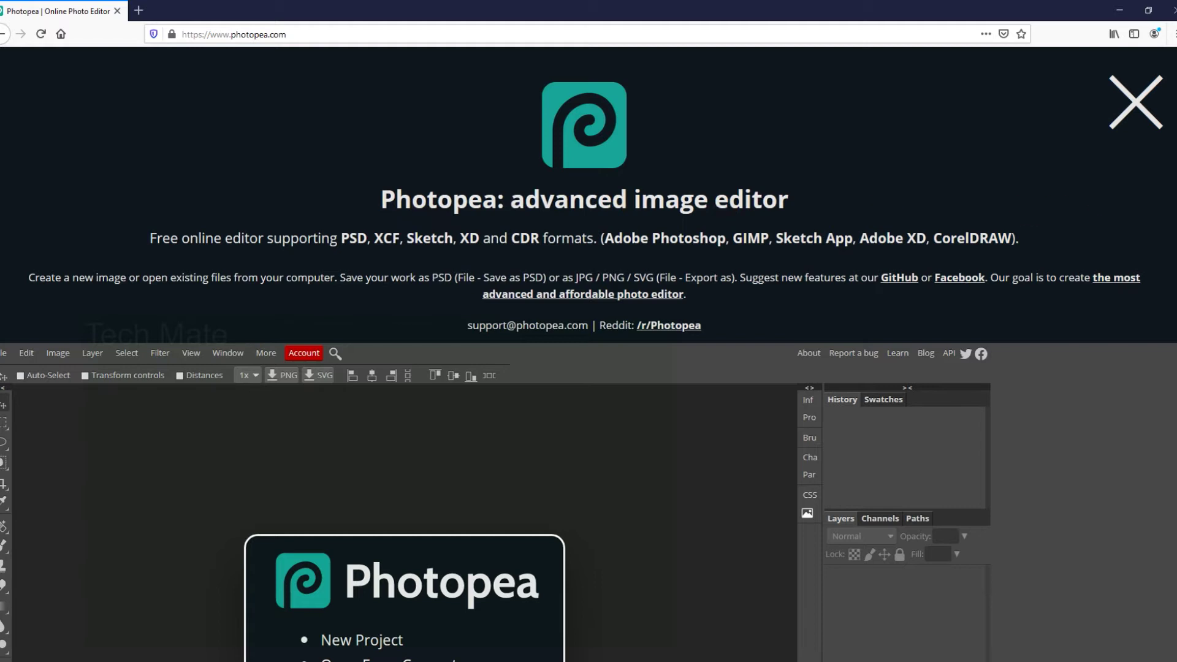
Dismiss the introductory banner and look over the available export formats, including the additional ones.
left_click(1145, 105)
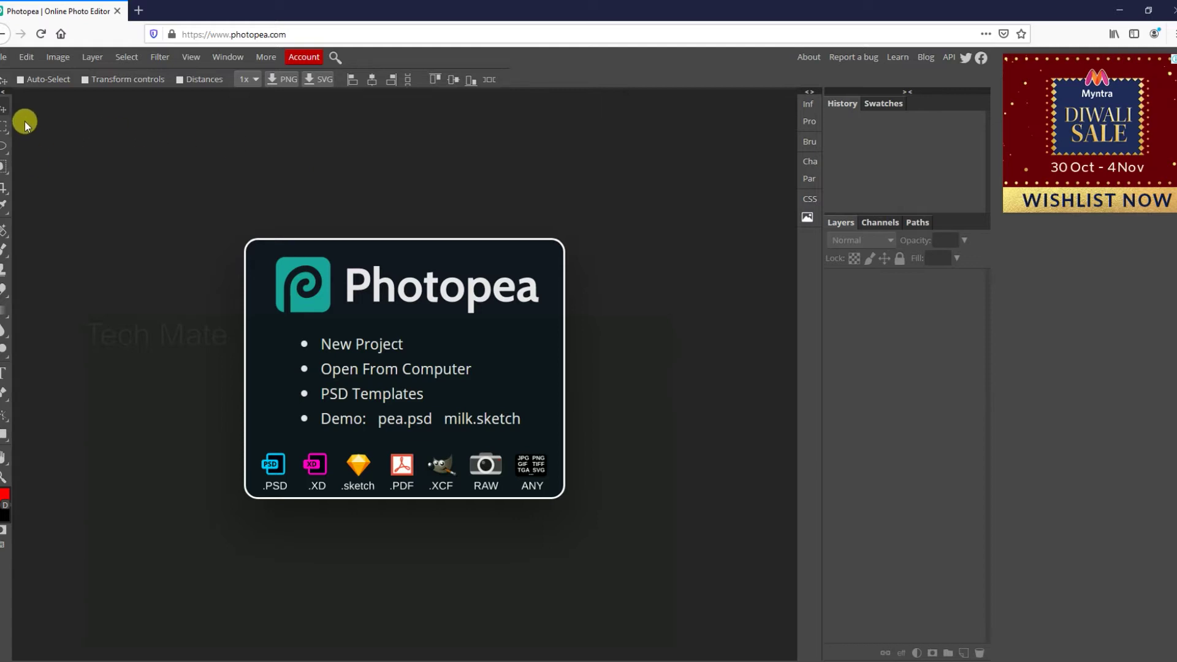
left_click(3, 60)
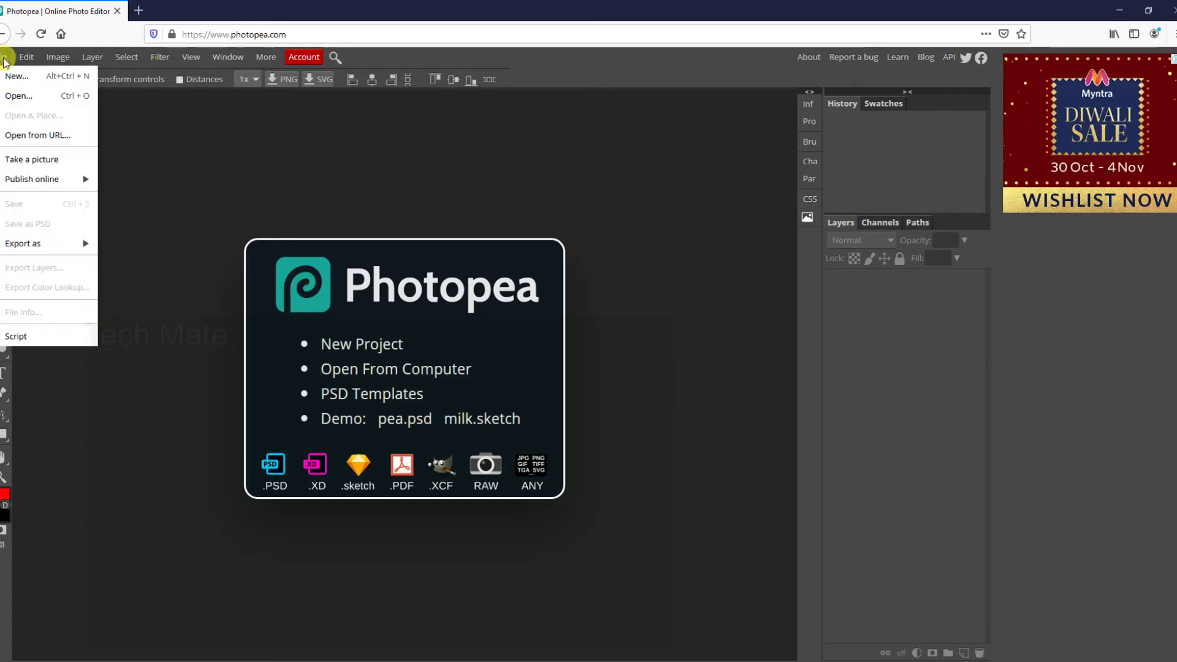
mouse_move(32, 244)
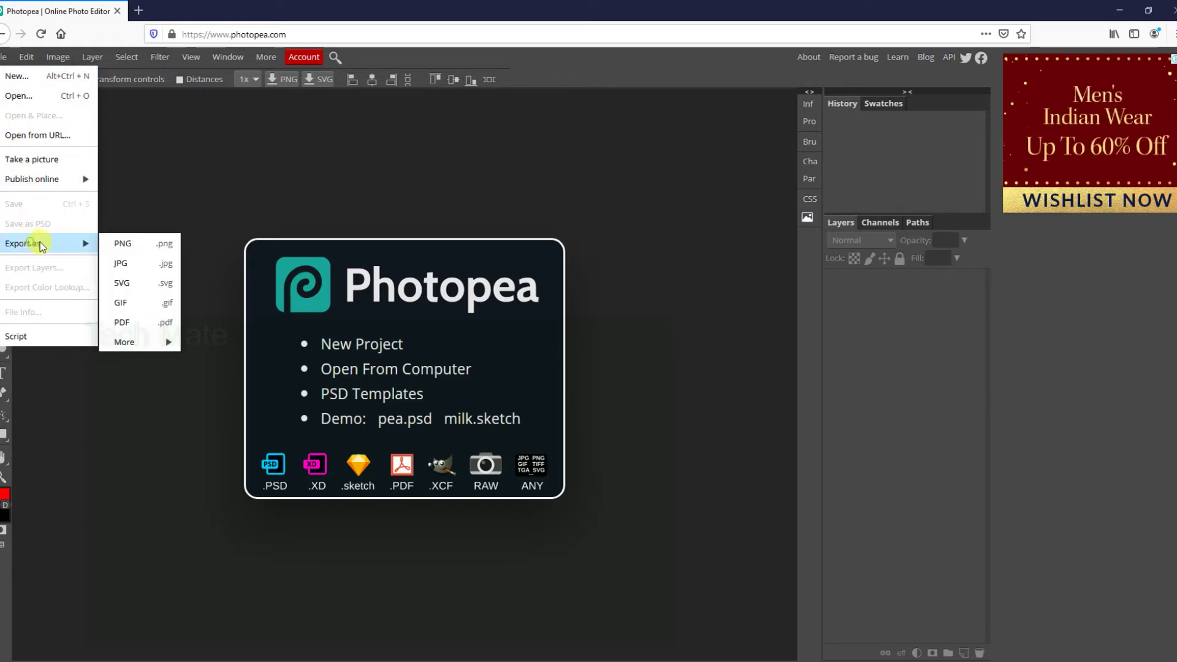
mouse_move(134, 347)
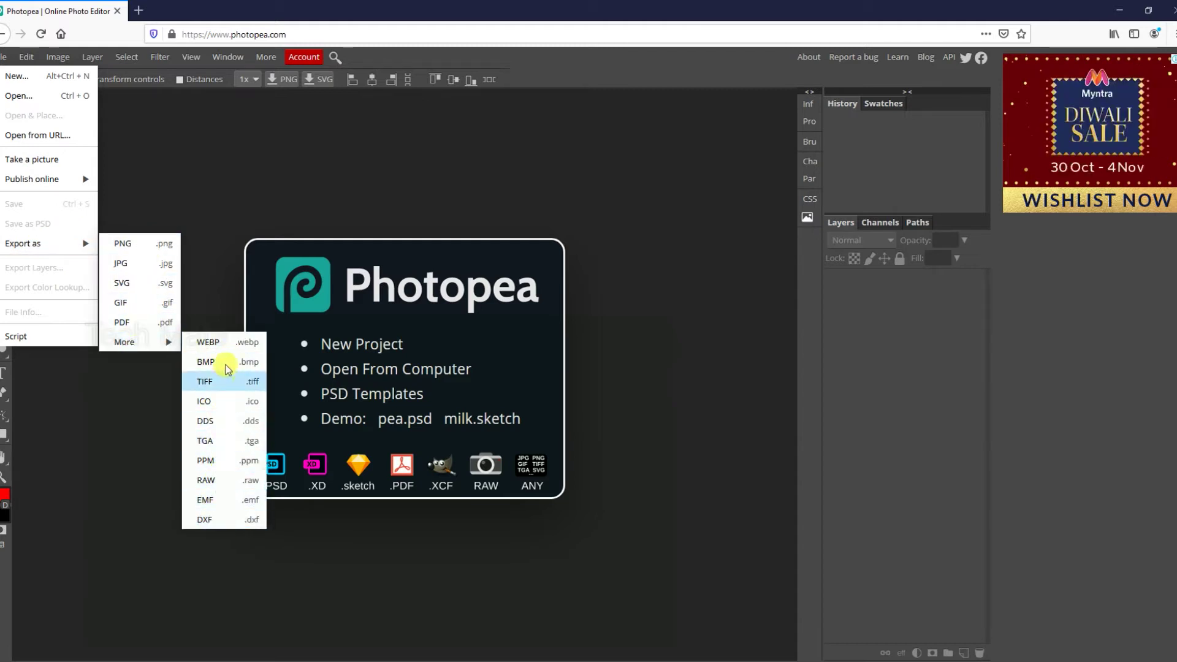
left_click(188, 216)
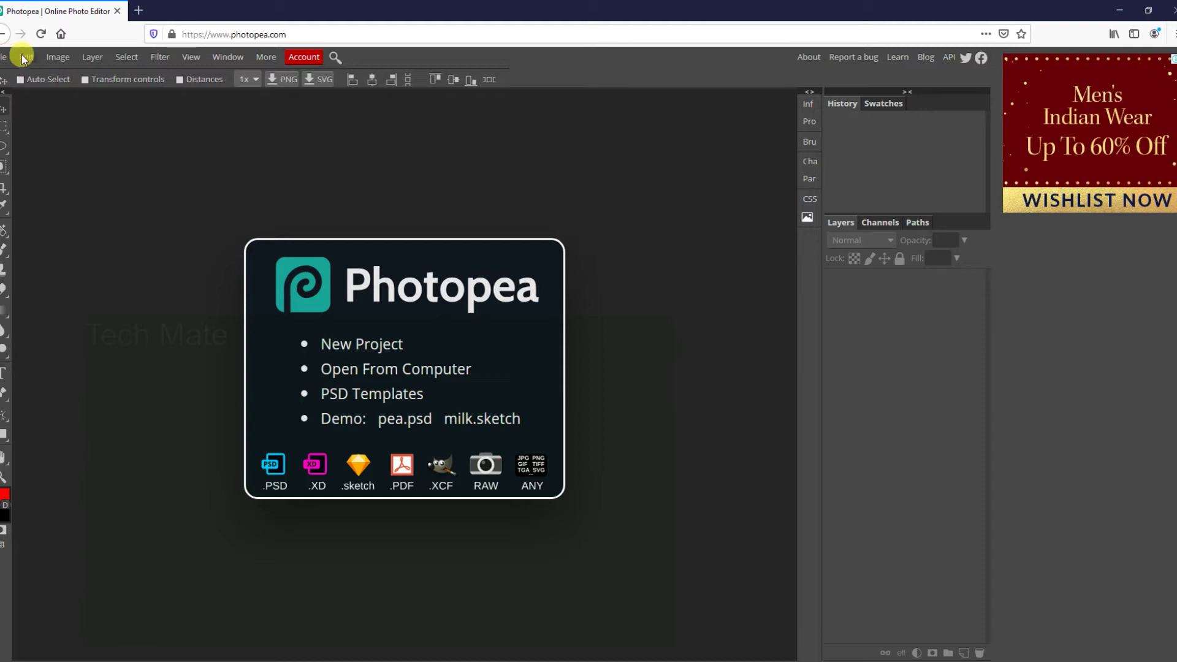
Look over the available Edit, Image and Filter commands, including the Transform and Blur options.
left_click(25, 57)
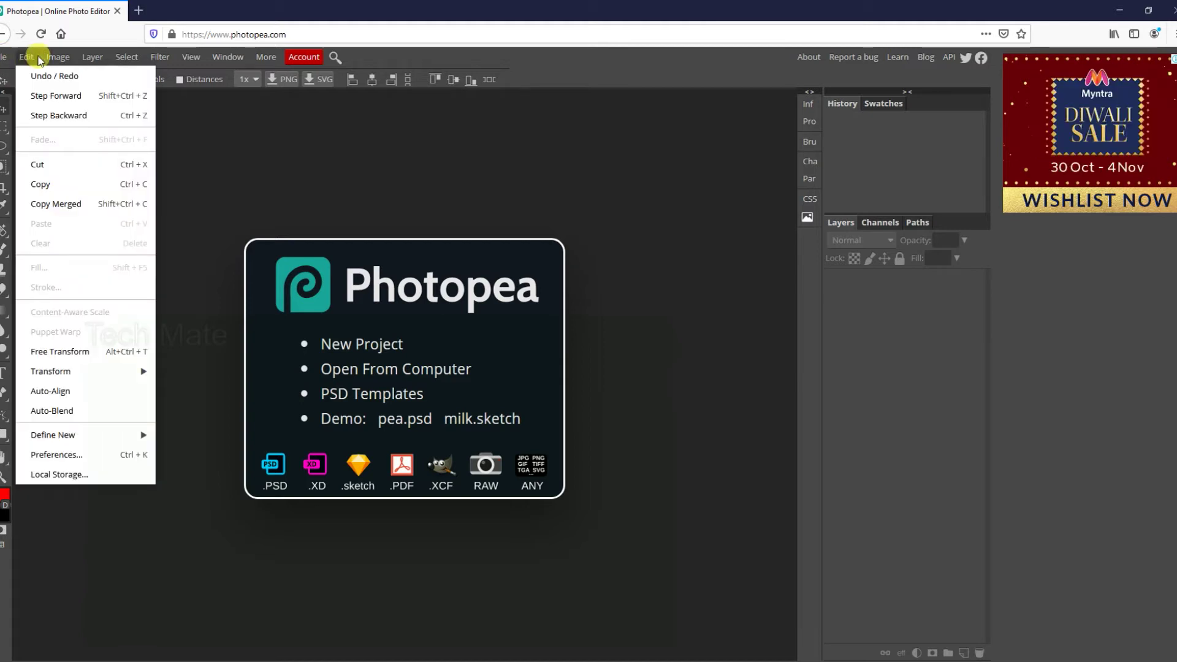
mouse_move(60, 61)
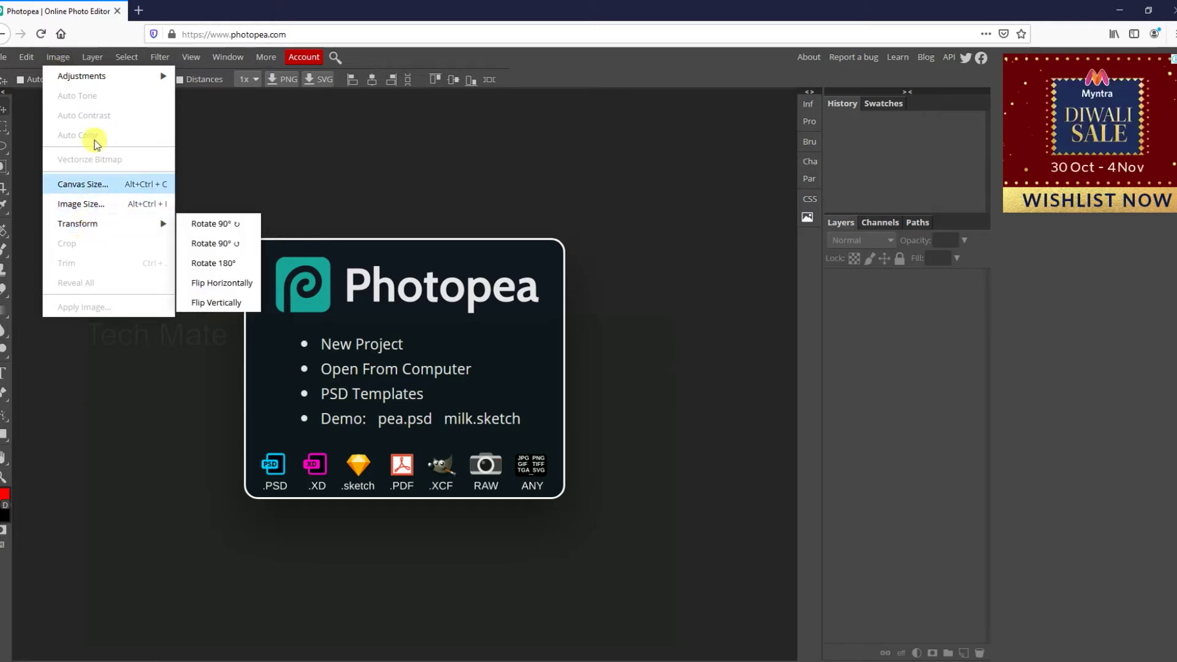
mouse_move(195, 59)
mouse_move(158, 57)
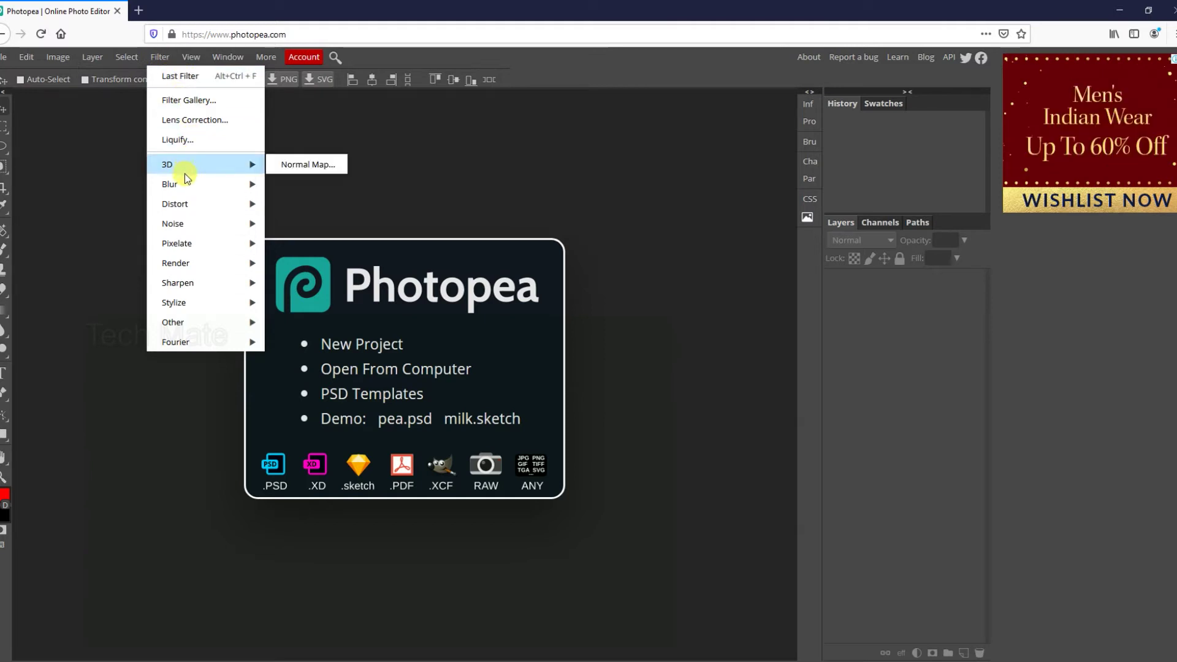
mouse_move(185, 190)
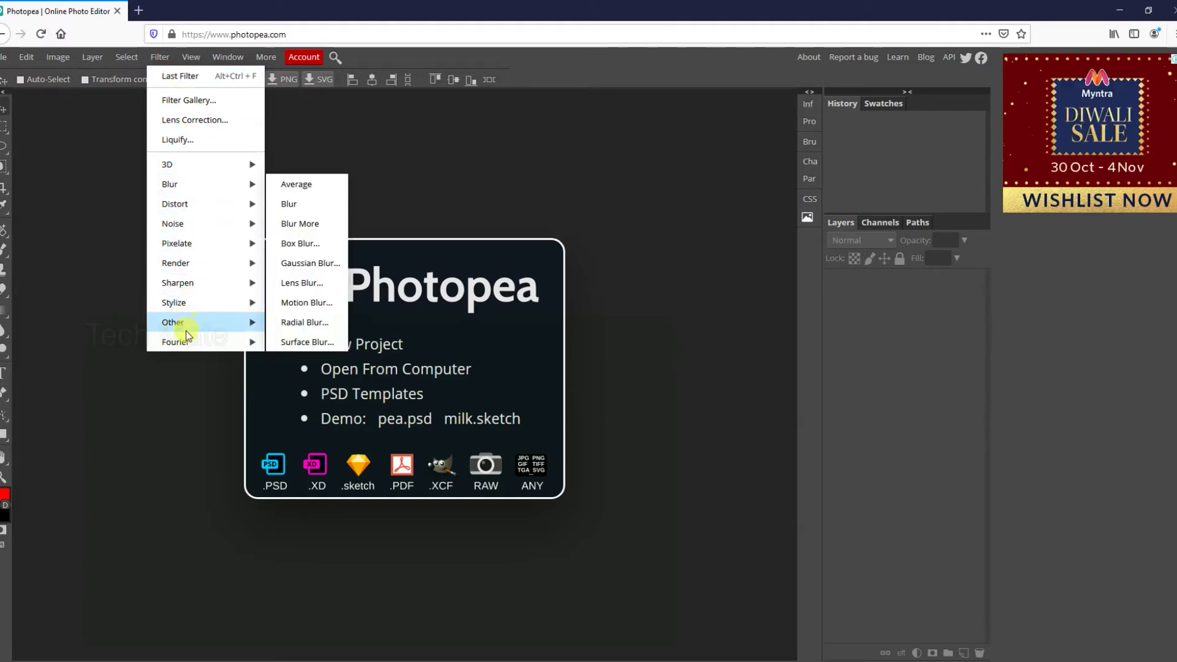
mouse_move(266, 56)
left_click(157, 179)
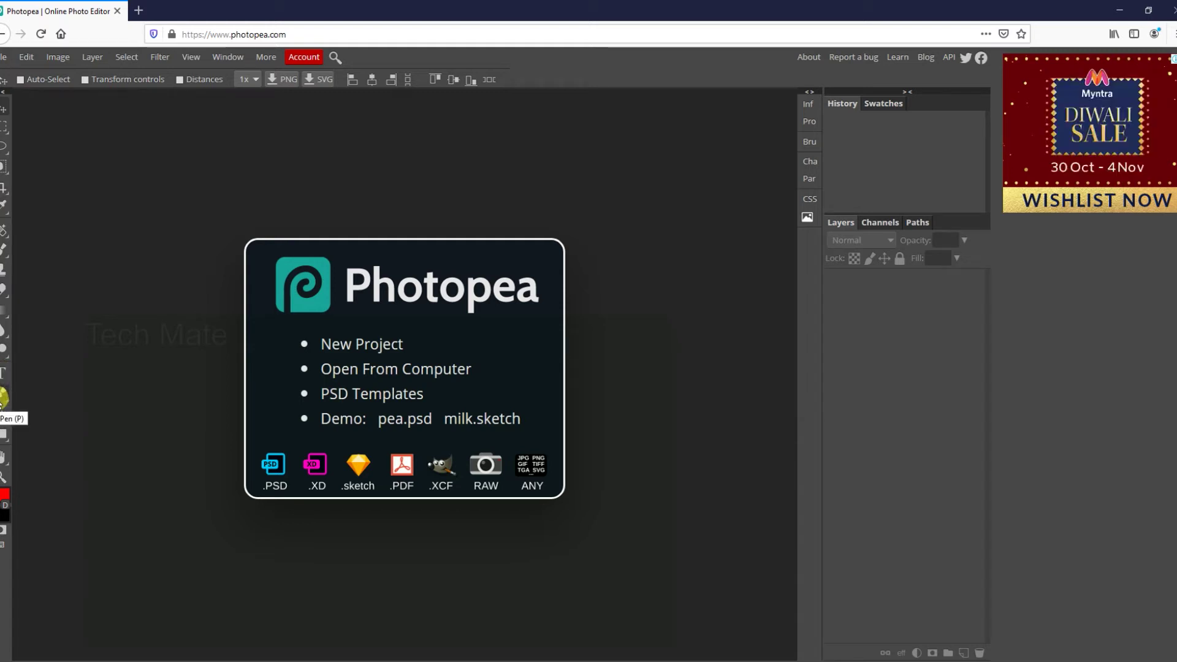
Open the new project setup and browse the Print, Photo, Screen, Mobile and Ads size presets, returning to Social.
left_click(355, 344)
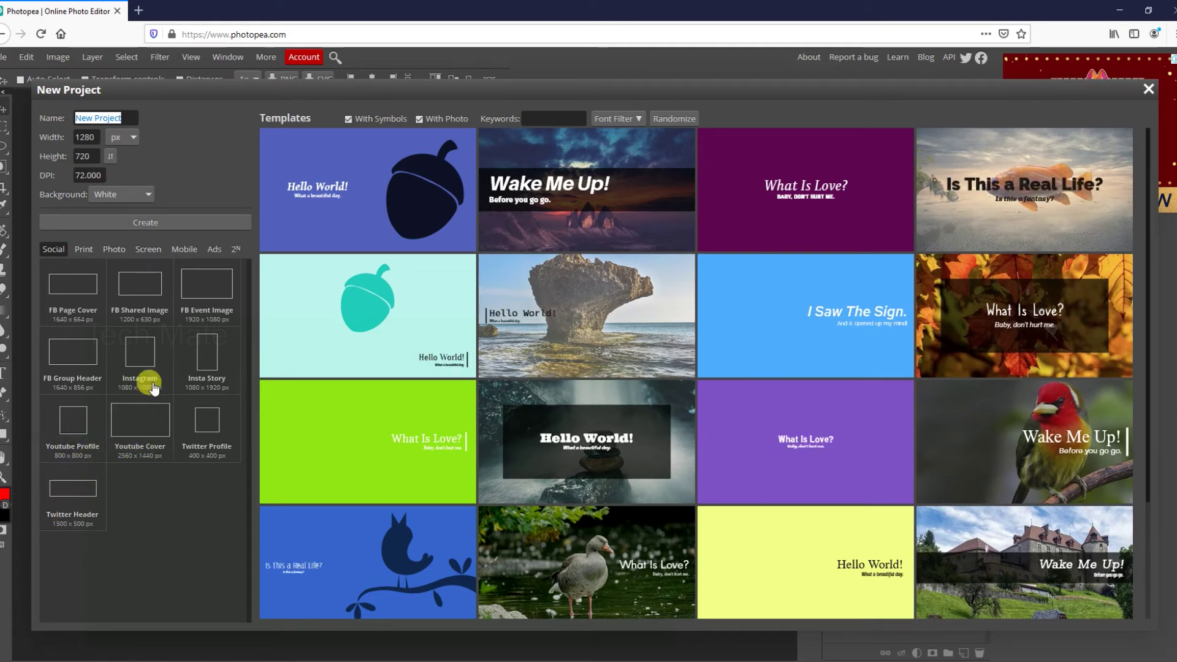
left_click(91, 251)
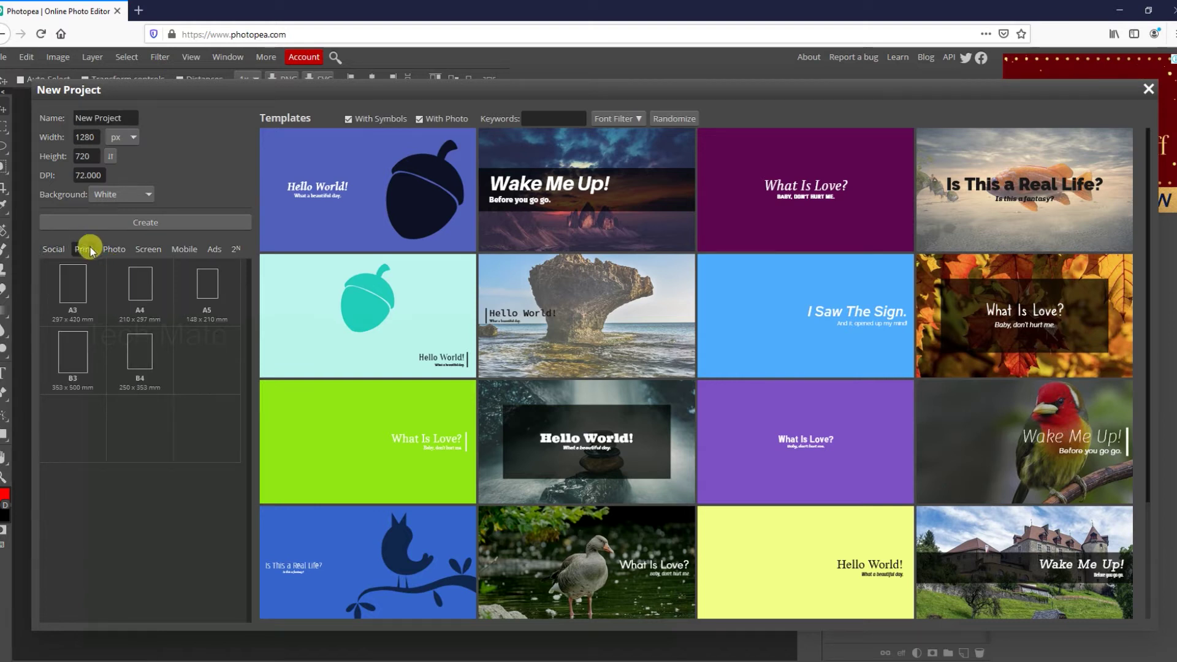
left_click(114, 250)
left_click(149, 249)
left_click(183, 249)
left_click(215, 249)
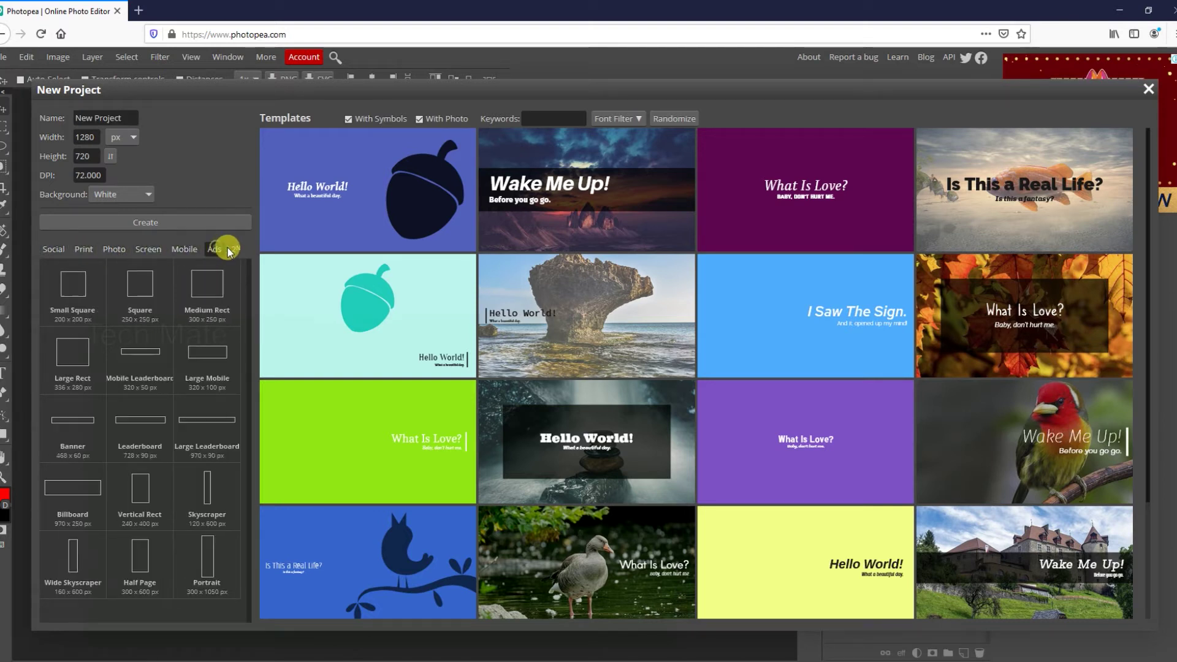
left_click(53, 249)
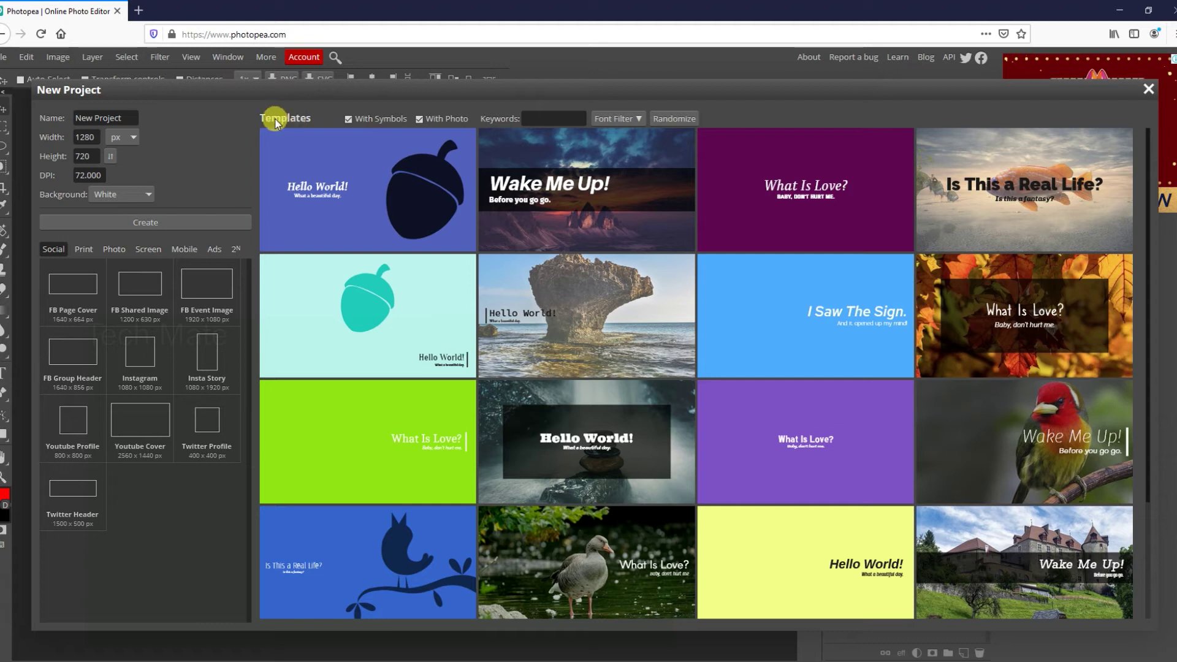
Keep the white background and pixel units, and open the "Wake Me Up!" template with the red-headed bird photo.
left_click(125, 195)
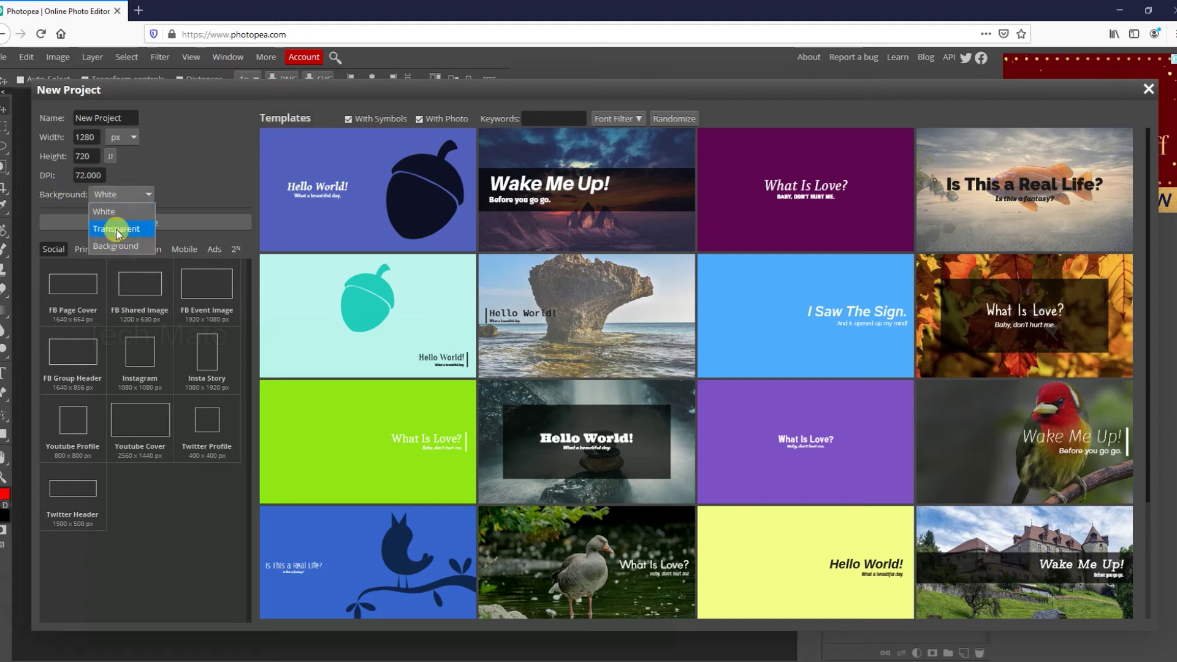
left_click(119, 213)
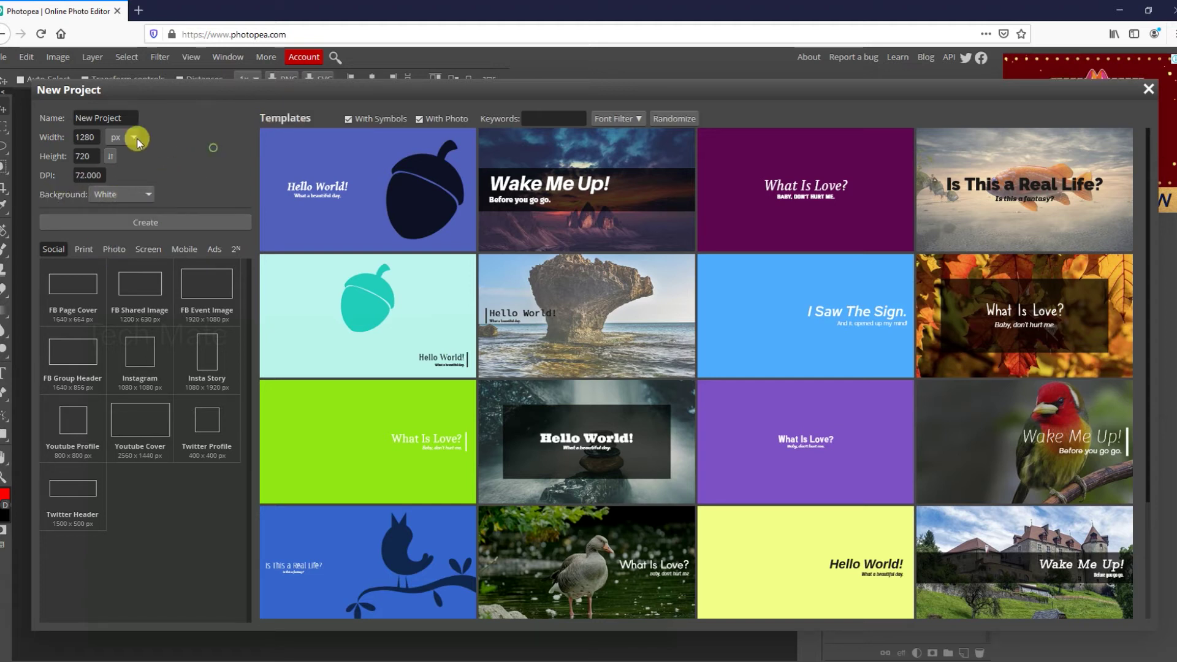
left_click(129, 140)
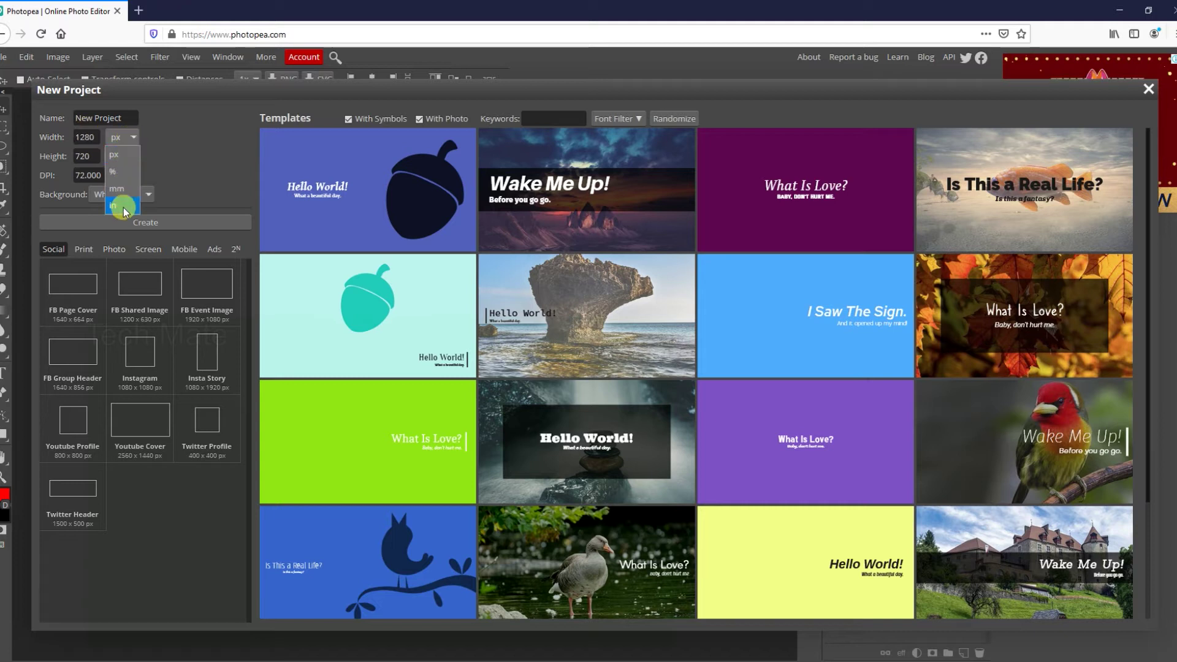
left_click(116, 156)
left_click(91, 157)
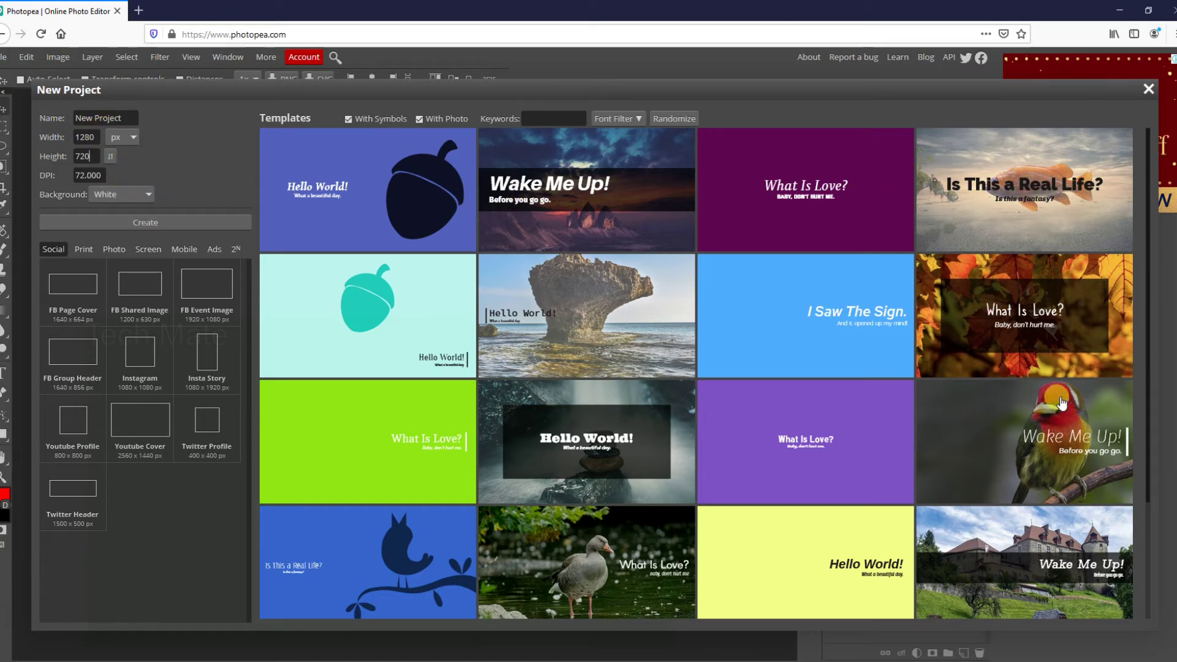
left_click(998, 442)
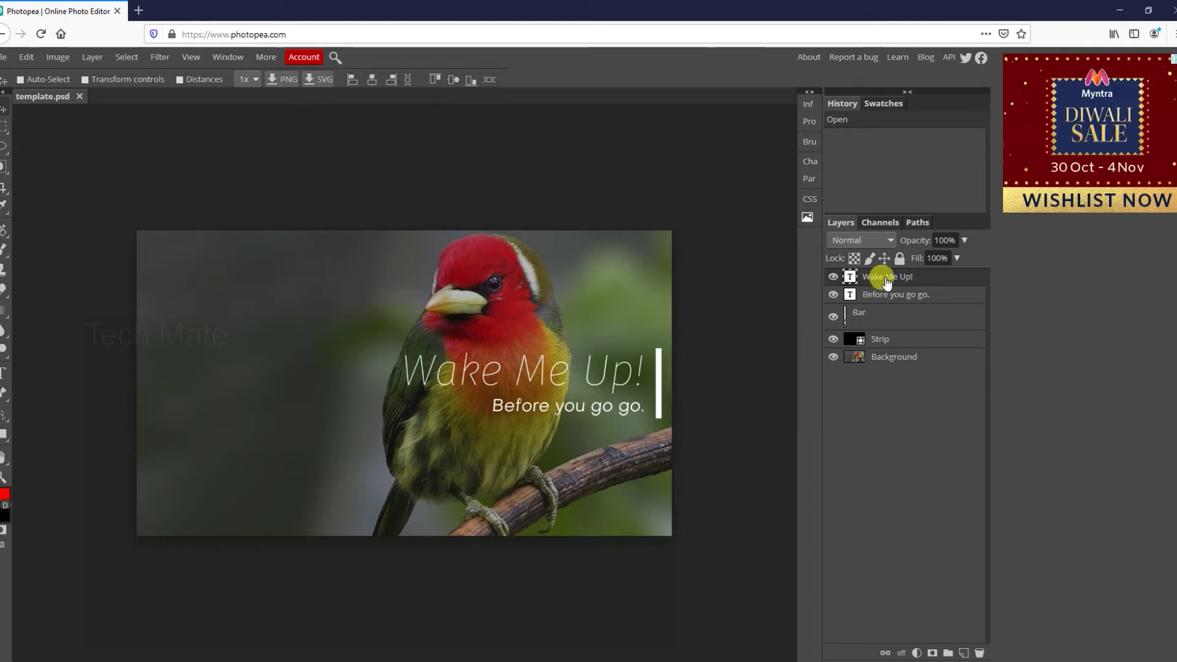
Hide and re-show the "Wake Me Up!", "Before you go go.", Bar and Background layers one by one to examine each layer's content.
left_click(833, 277)
left_click(833, 277)
left_click(834, 295)
left_click(833, 295)
left_click(833, 317)
left_click(833, 317)
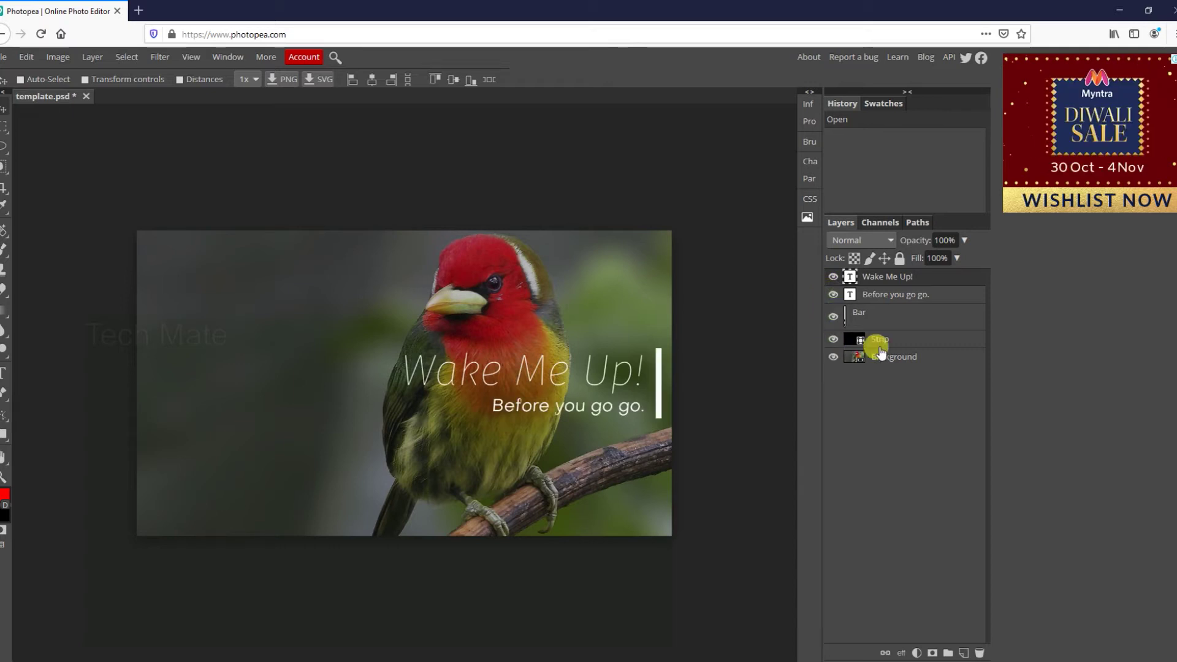
left_click(833, 357)
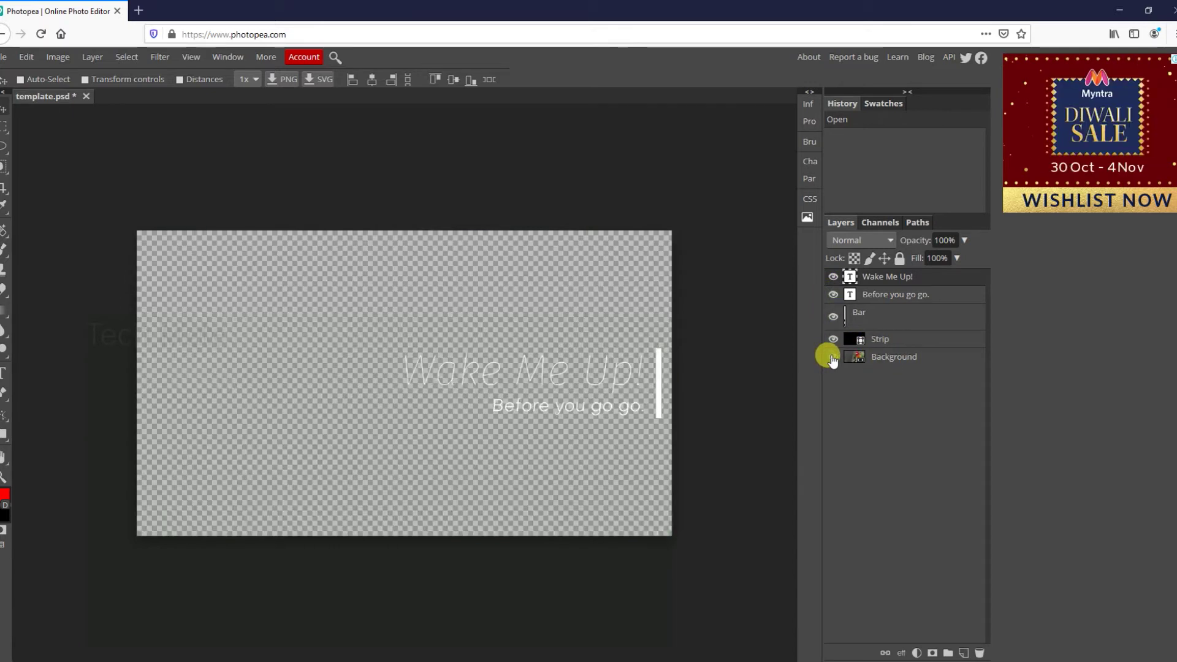
left_click(833, 358)
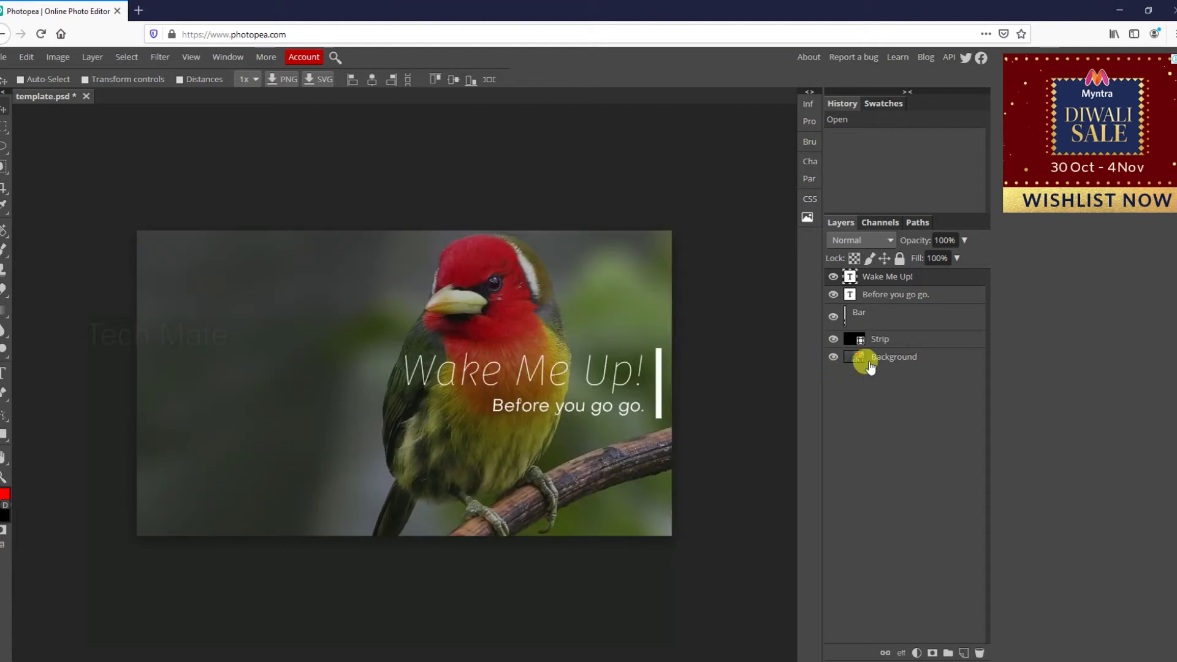
Hide the two text layers, the Bar and the Strip, and make the Background layer active.
left_click(833, 276)
left_click(833, 295)
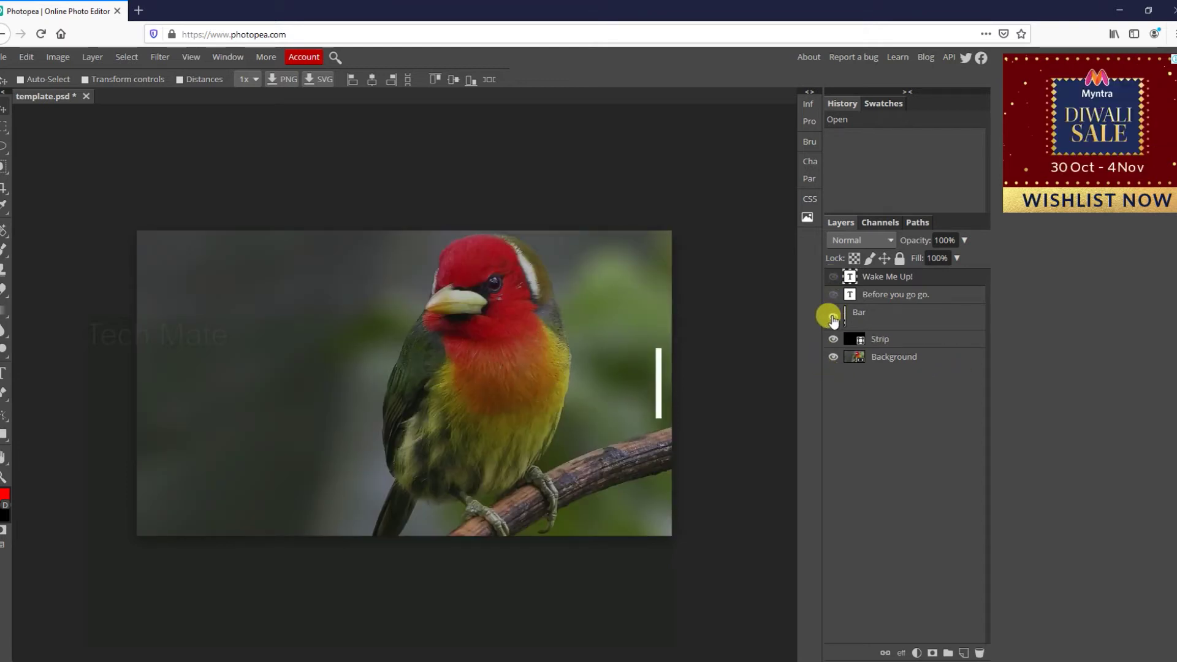
left_click(833, 316)
left_click(833, 339)
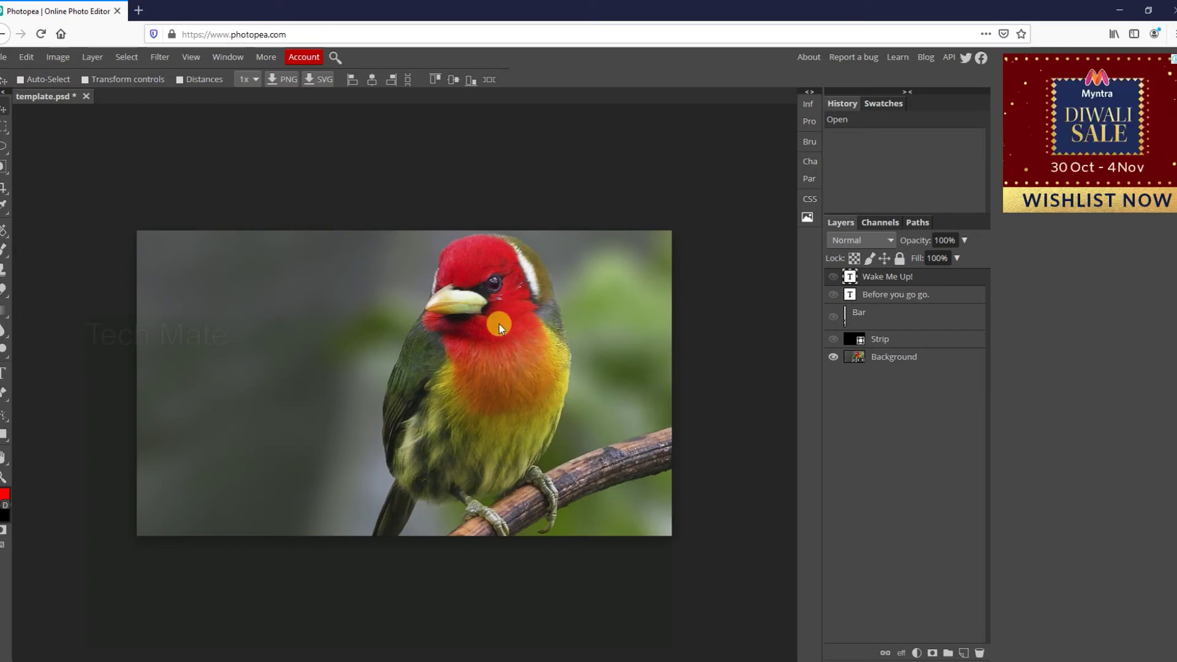
left_click(929, 357)
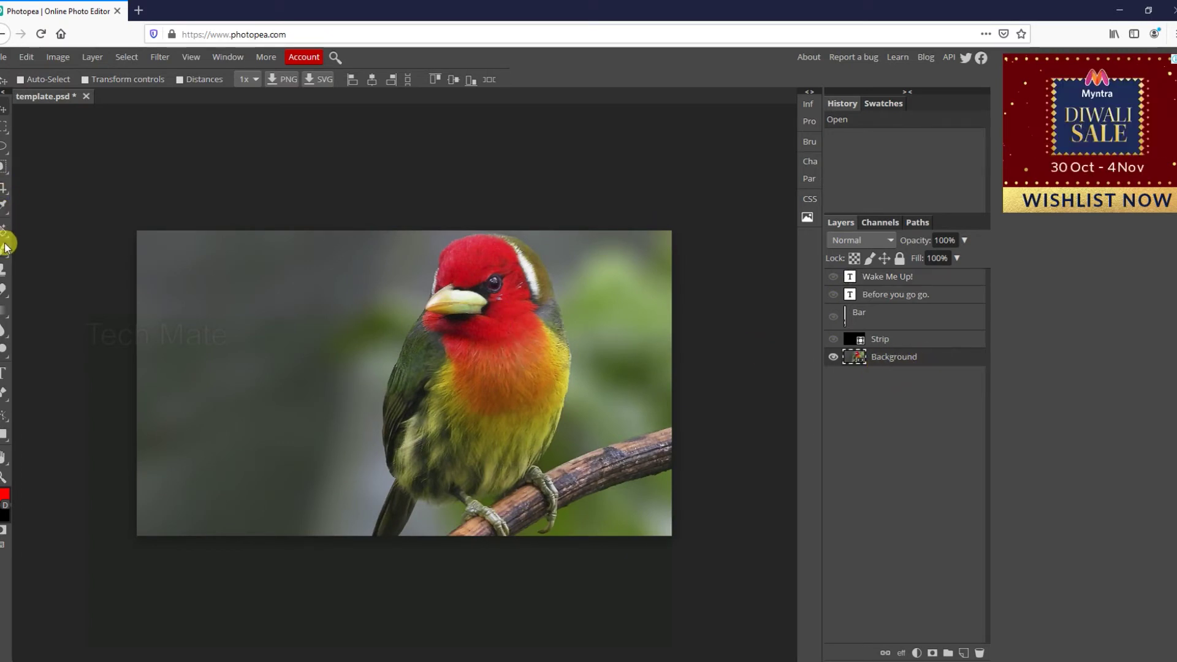
Try to select the whole bird with Object Selection, and clear the selection.
left_click(3, 165)
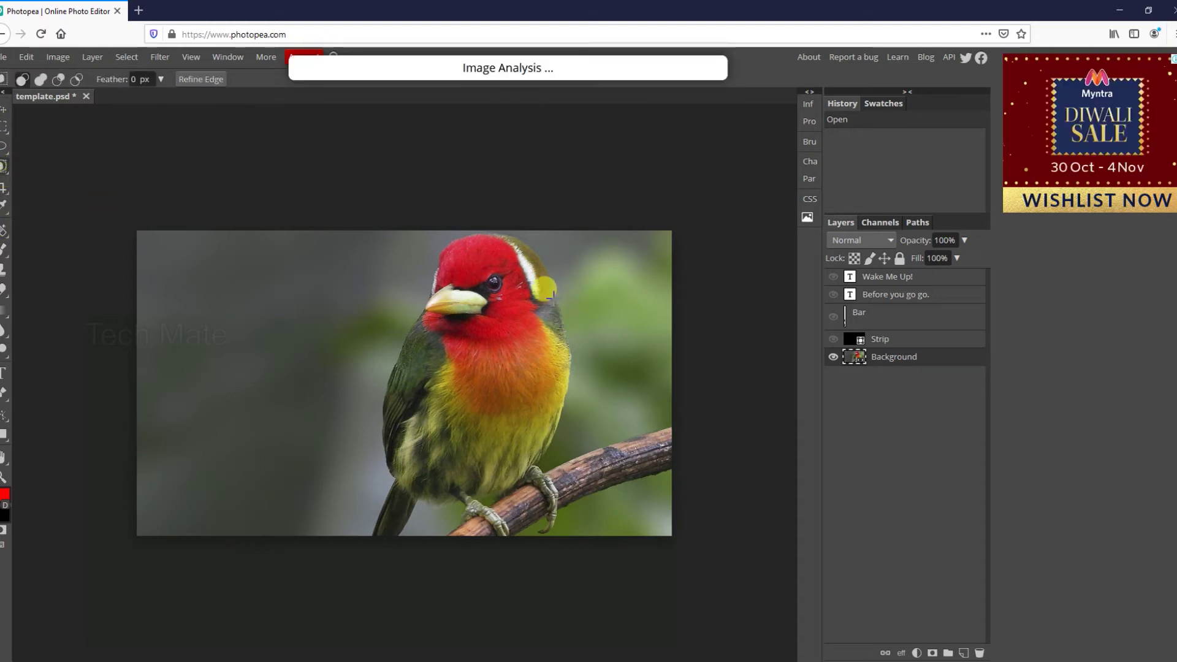
left_click_drag(281, 235, 635, 521)
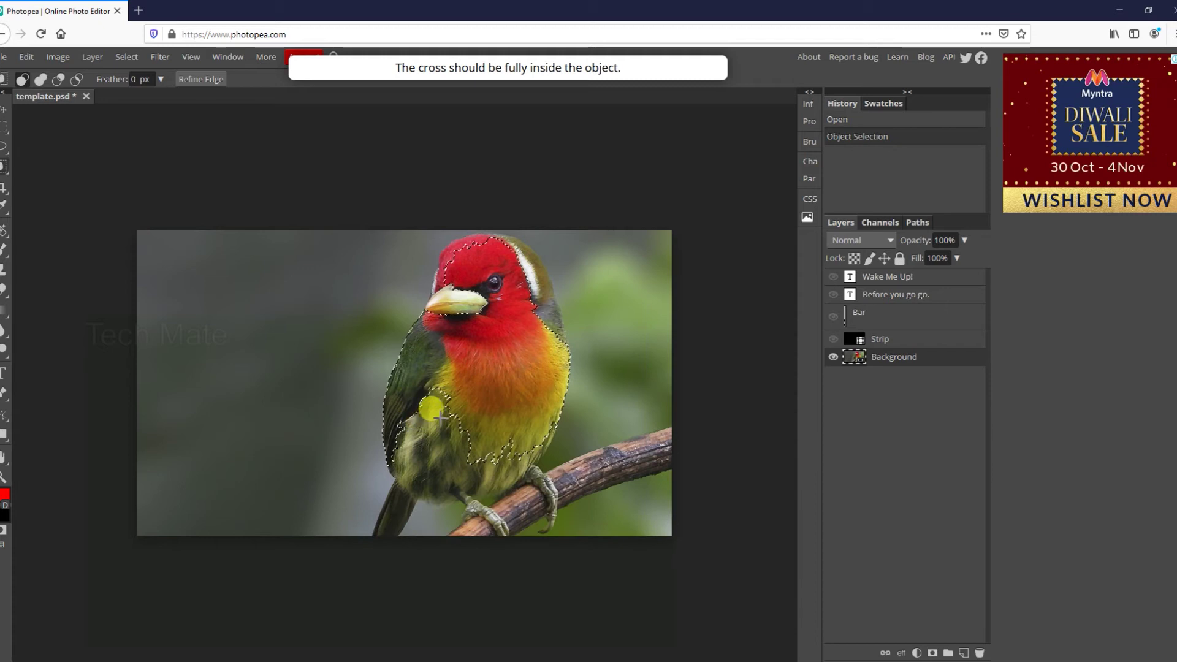
left_click_drag(337, 359, 645, 542)
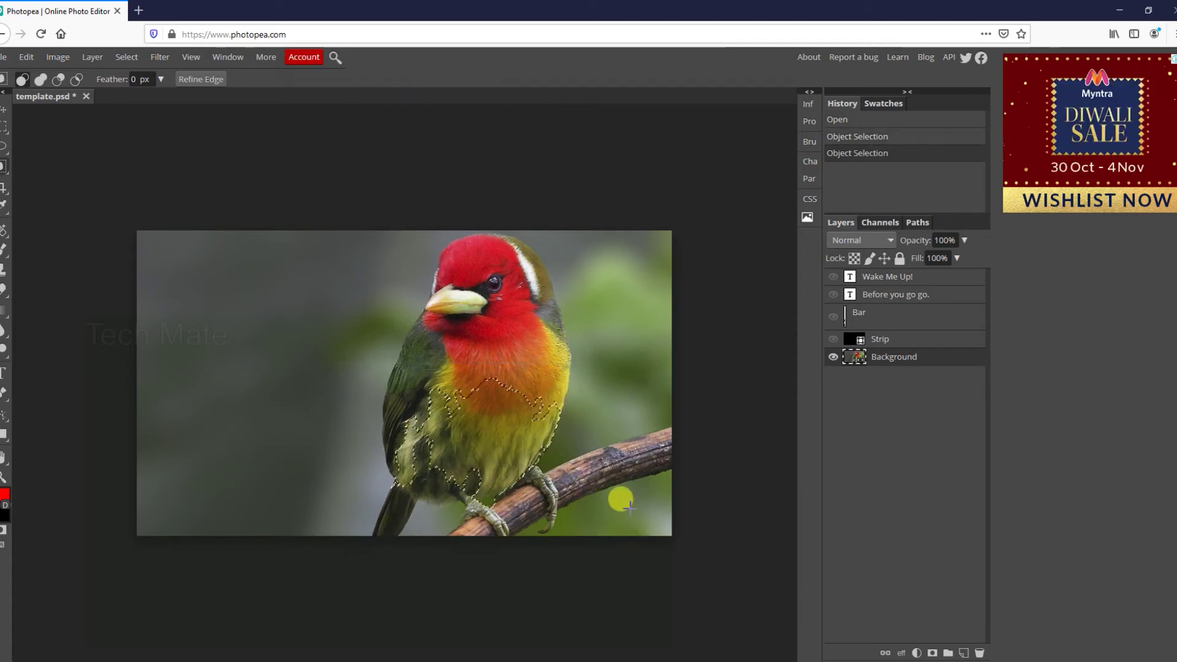
left_click_drag(600, 247, 344, 407)
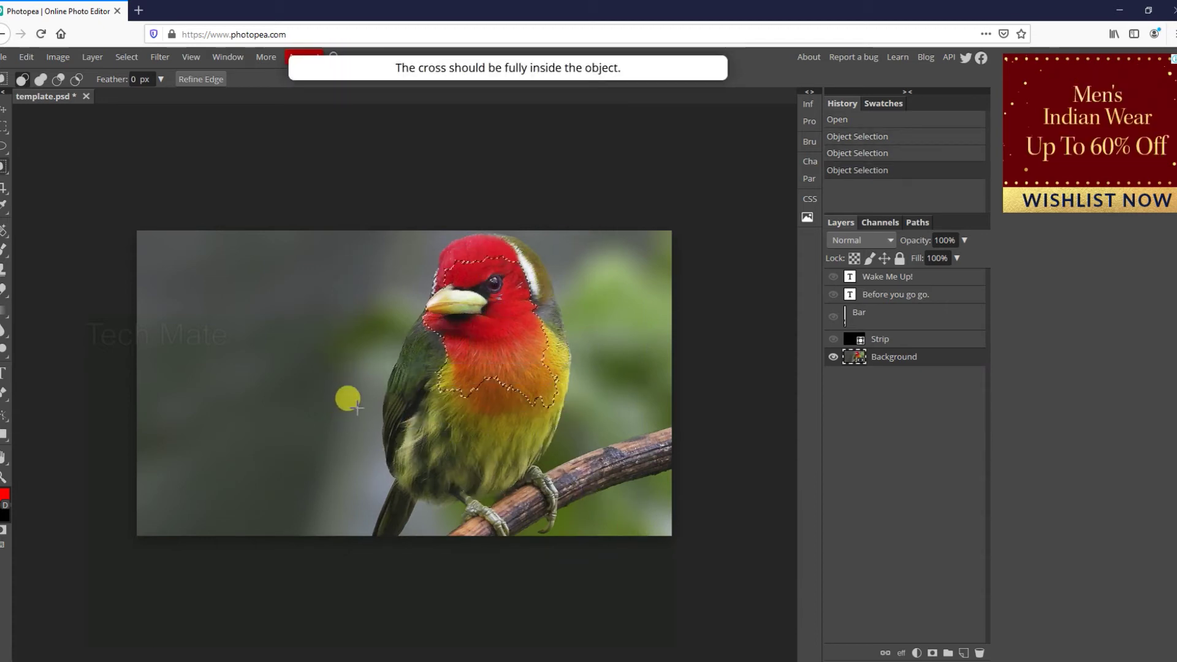
left_click(10, 394)
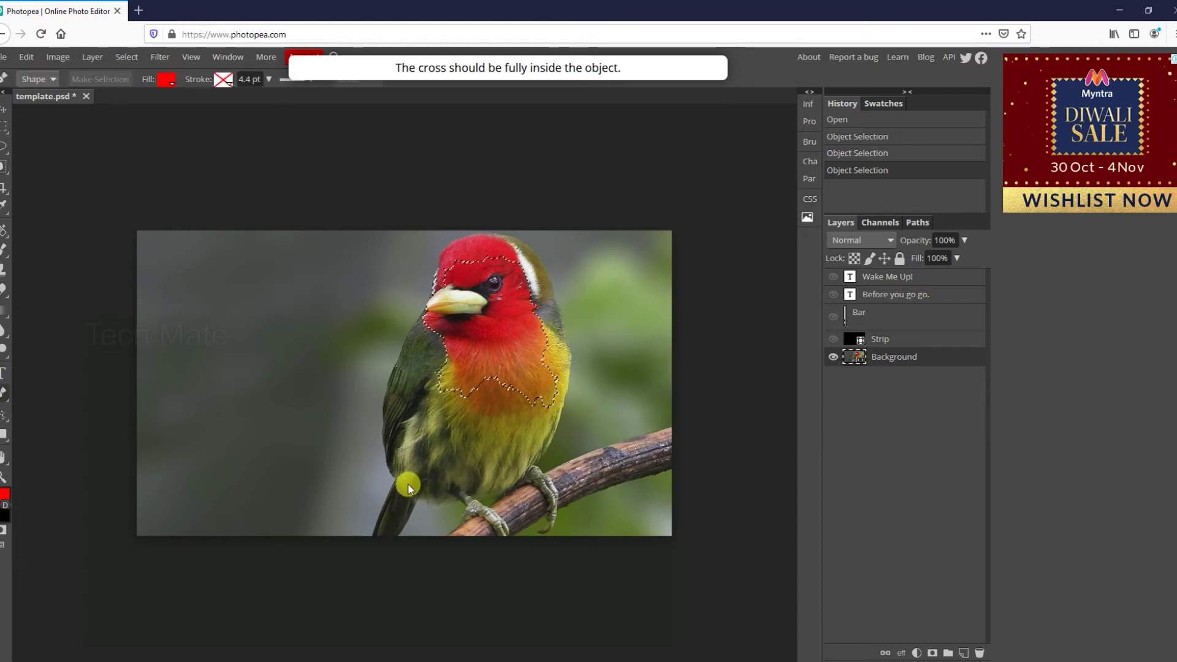
key("ctrl+d")
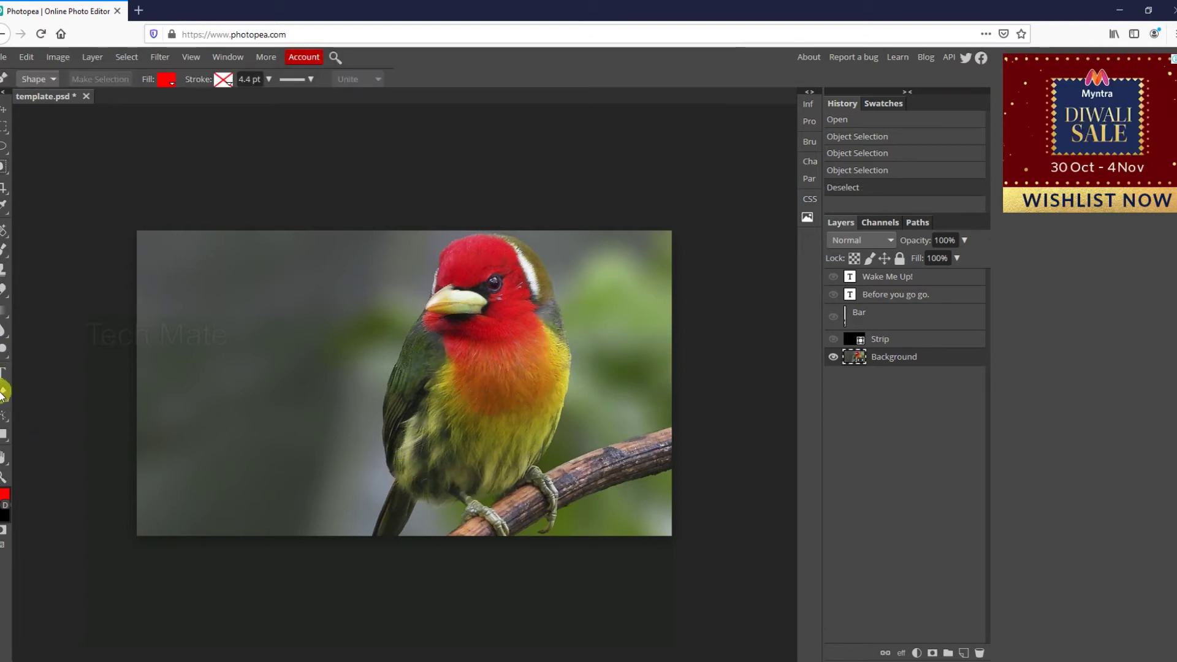
Trace the bird's wing edge with the Pen tool in Shape mode, from the tail base up to the beak.
left_click(390, 474)
left_click(382, 430)
left_click(382, 404)
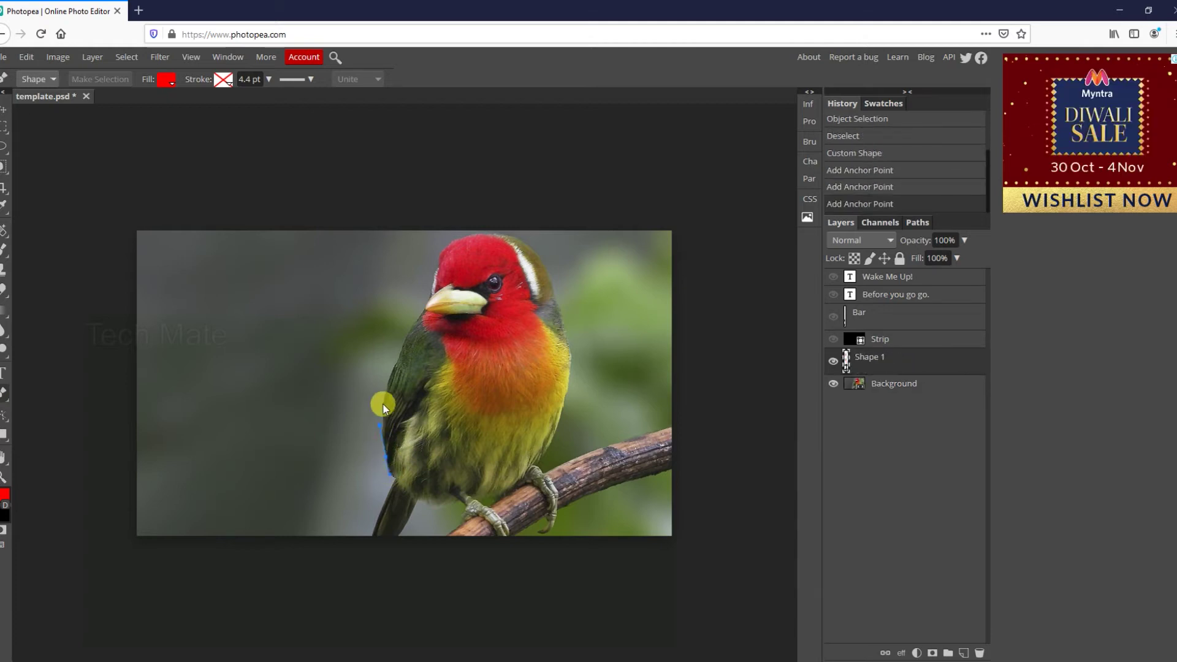
left_click(388, 374)
left_click(396, 358)
left_click(399, 351)
left_click(433, 284)
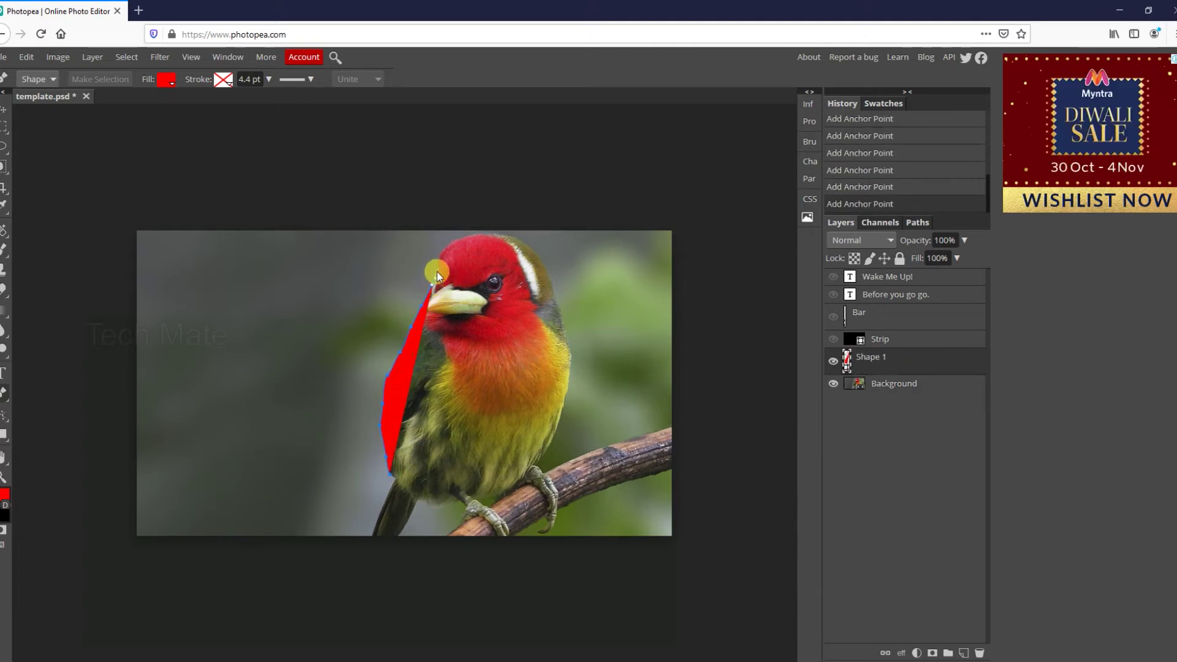
Continue the Pen outline over the bird's head, down its back and along the belly to the tail base.
left_click(504, 238)
left_click(535, 258)
left_click(555, 303)
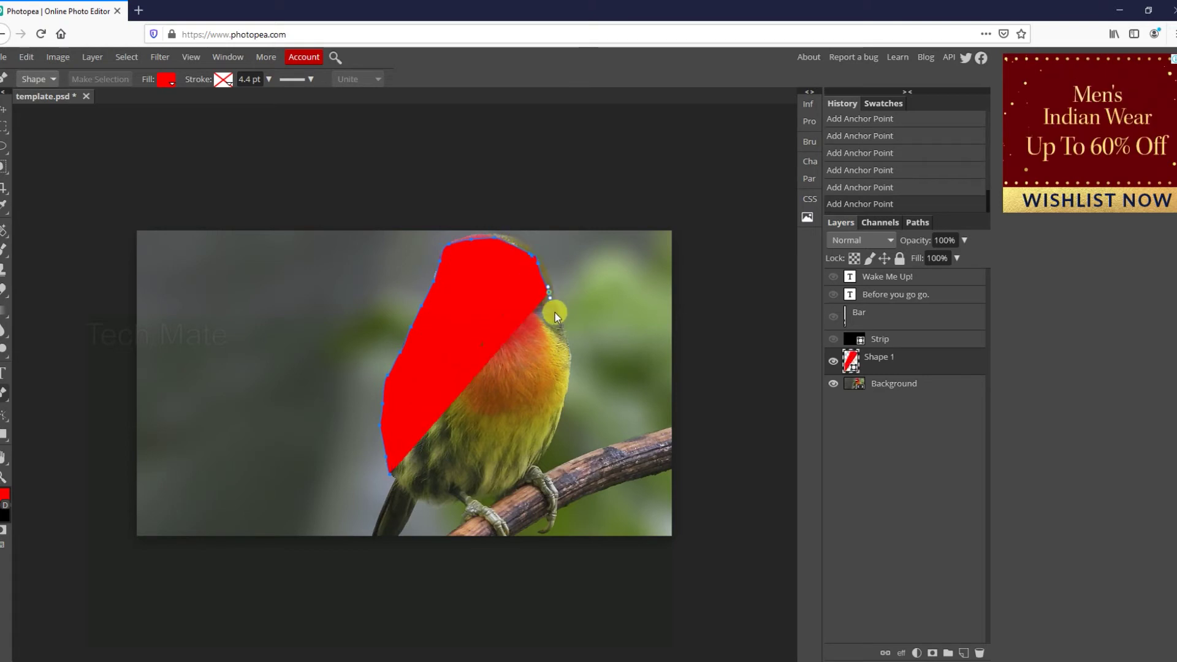
left_click(559, 335)
left_click(564, 369)
left_click(552, 431)
left_click(531, 479)
left_click(487, 499)
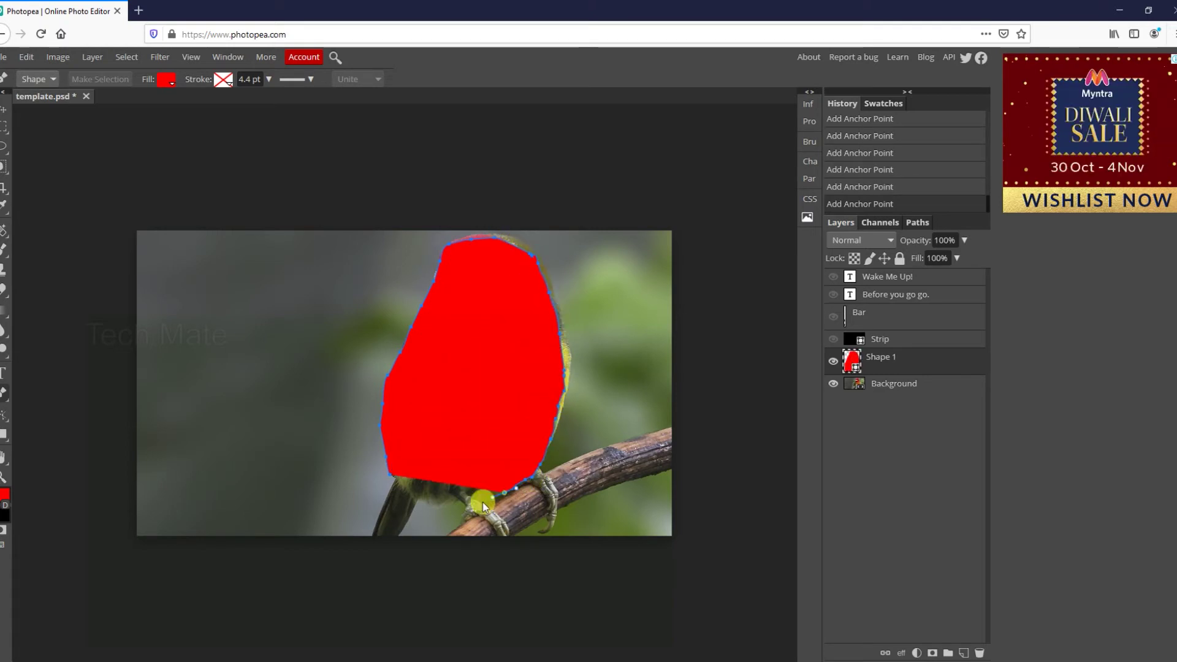
left_click(421, 500)
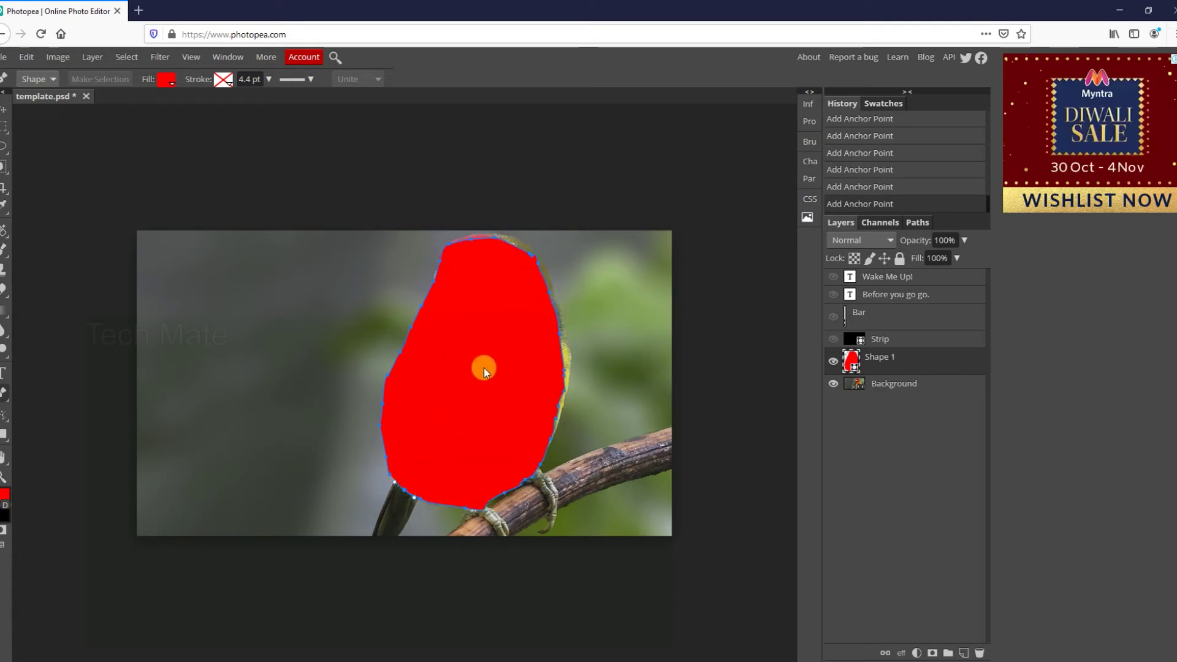
Load the traced bird shape as a selection and change the shape's fill to the yellow swirl pattern.
key("ctrl+Return")
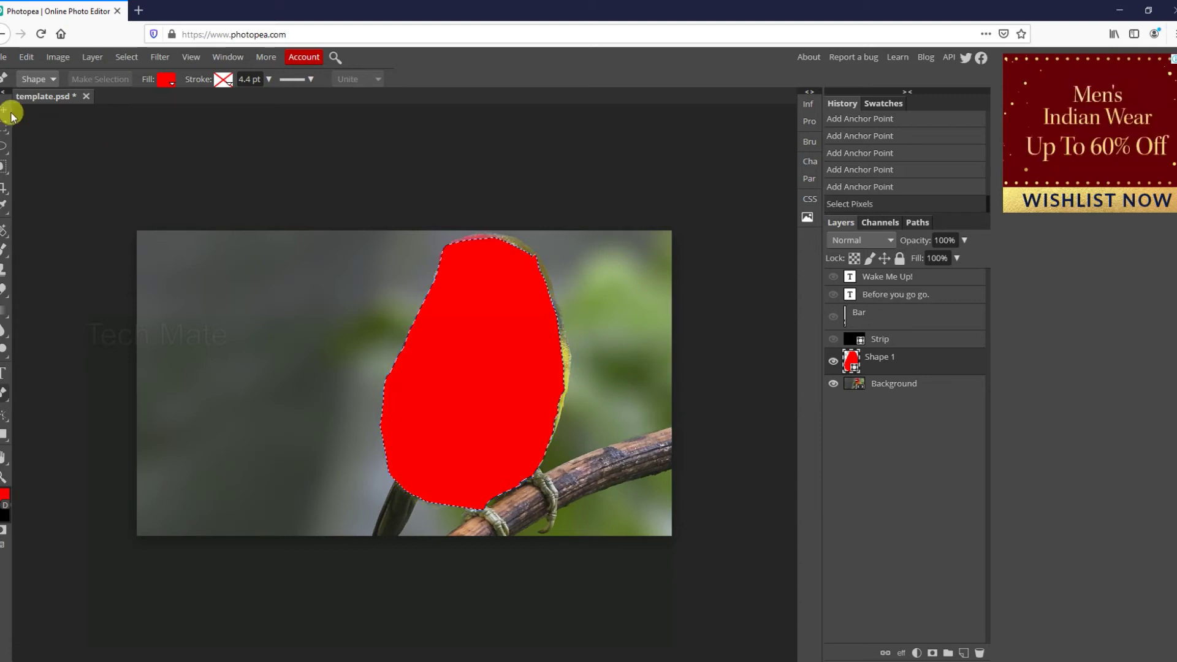
left_click(165, 79)
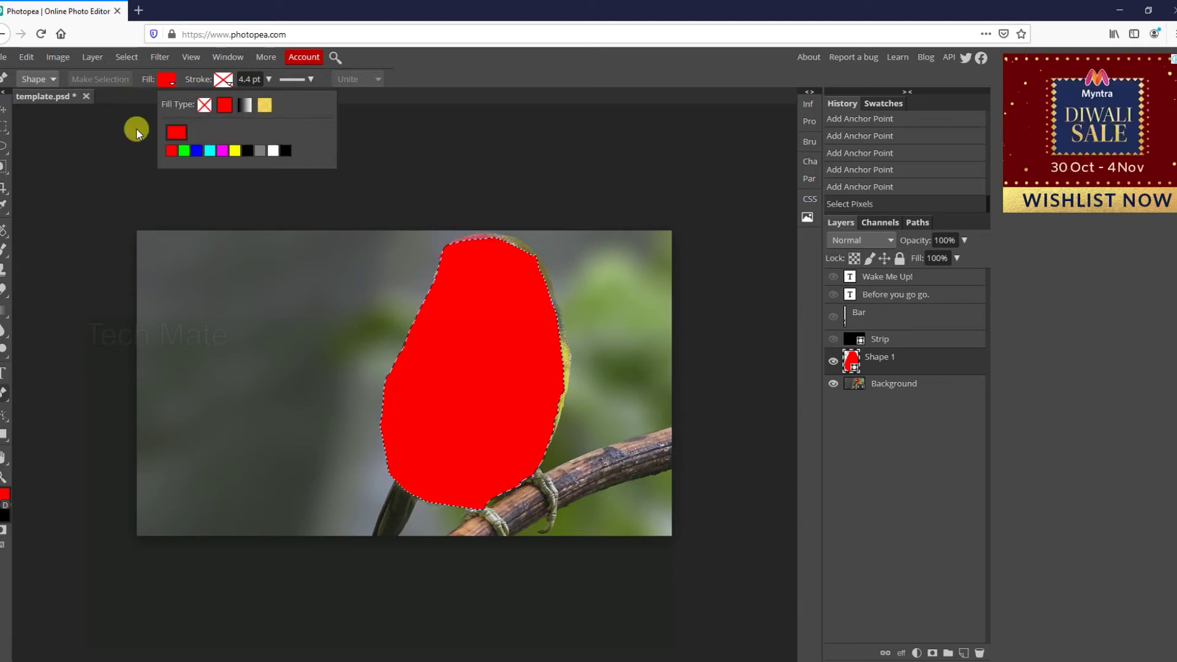
left_click(265, 107)
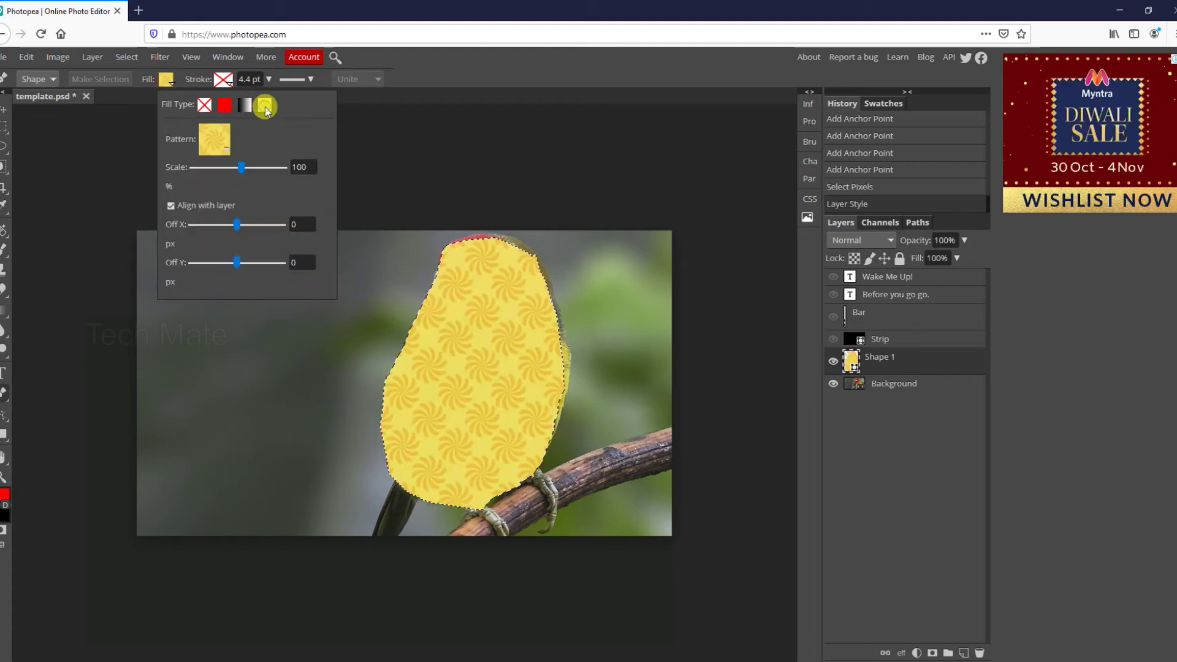
left_click(404, 138)
left_click(4, 110)
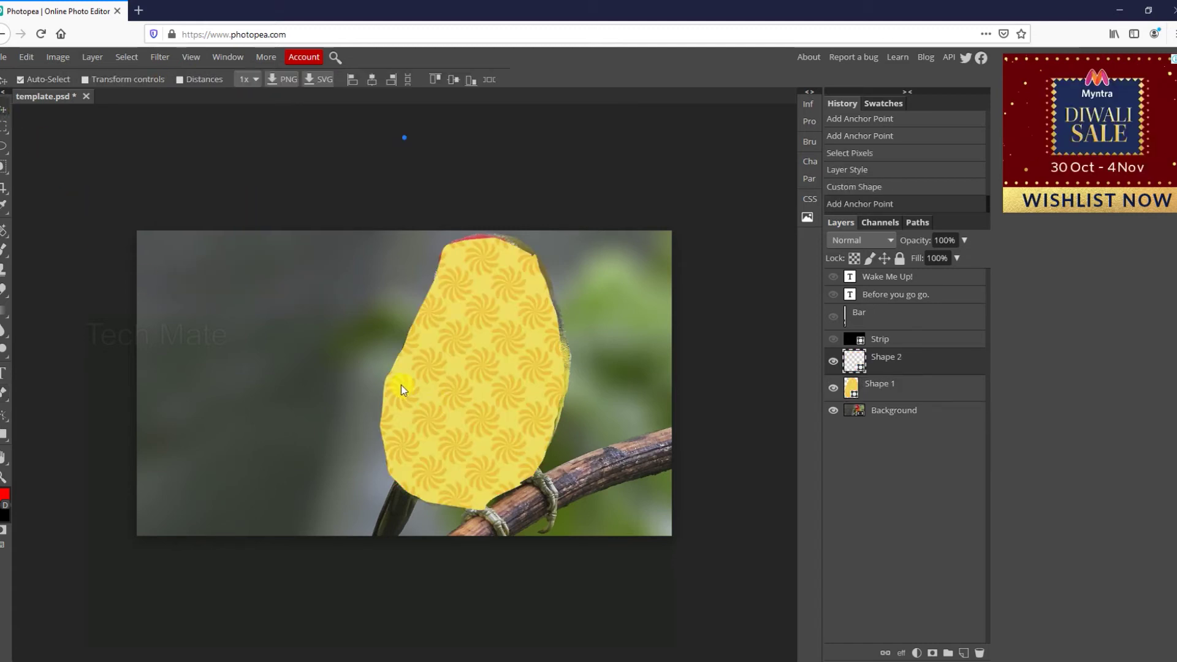
Undo the pattern fill, the pixel selection and the bird outline back to the first points along the wing.
key("ctrl+z")
key("ctrl+z")
key("ctrl+z")
key("ctrl+z")
key("ctrl+z")
key("ctrl+z")
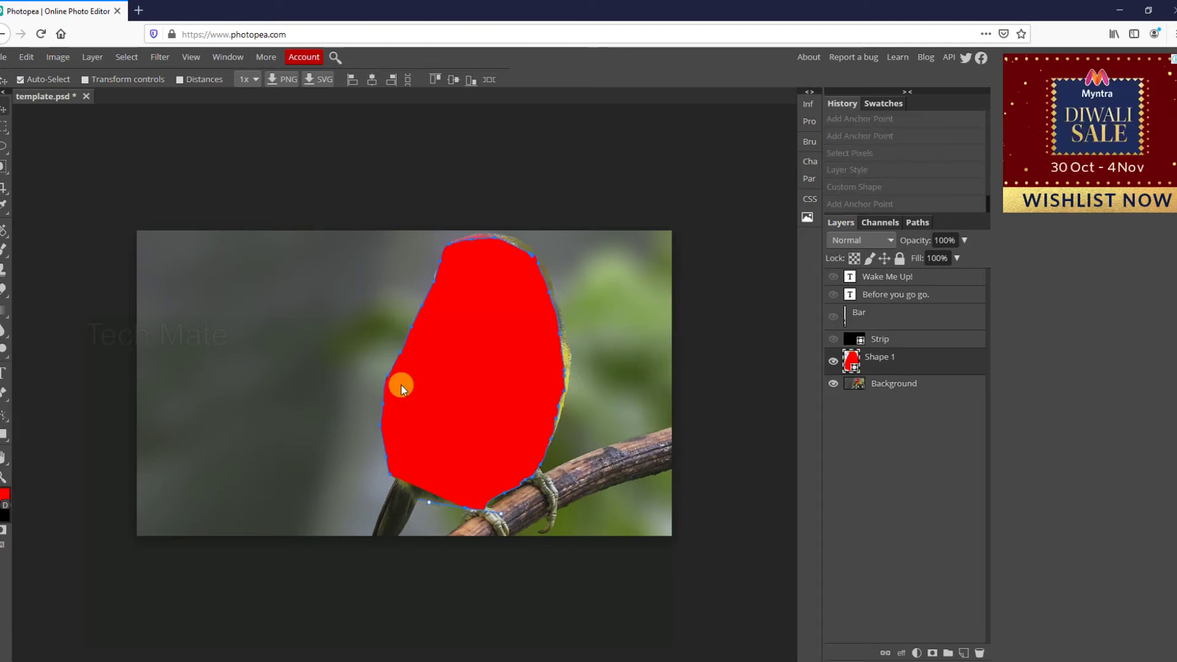
key("ctrl+z")
key("ctrl+z")
key("ctrl+z")
key("ctrl+z")
key("ctrl+z")
key("ctrl+z")
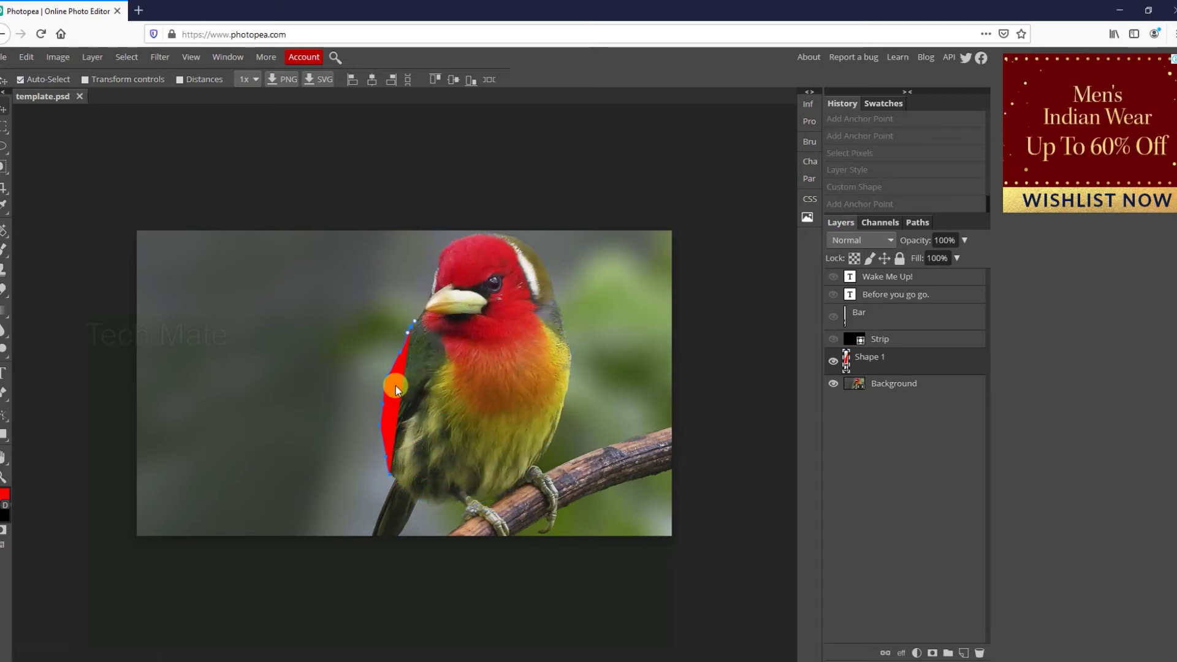
key("ctrl")
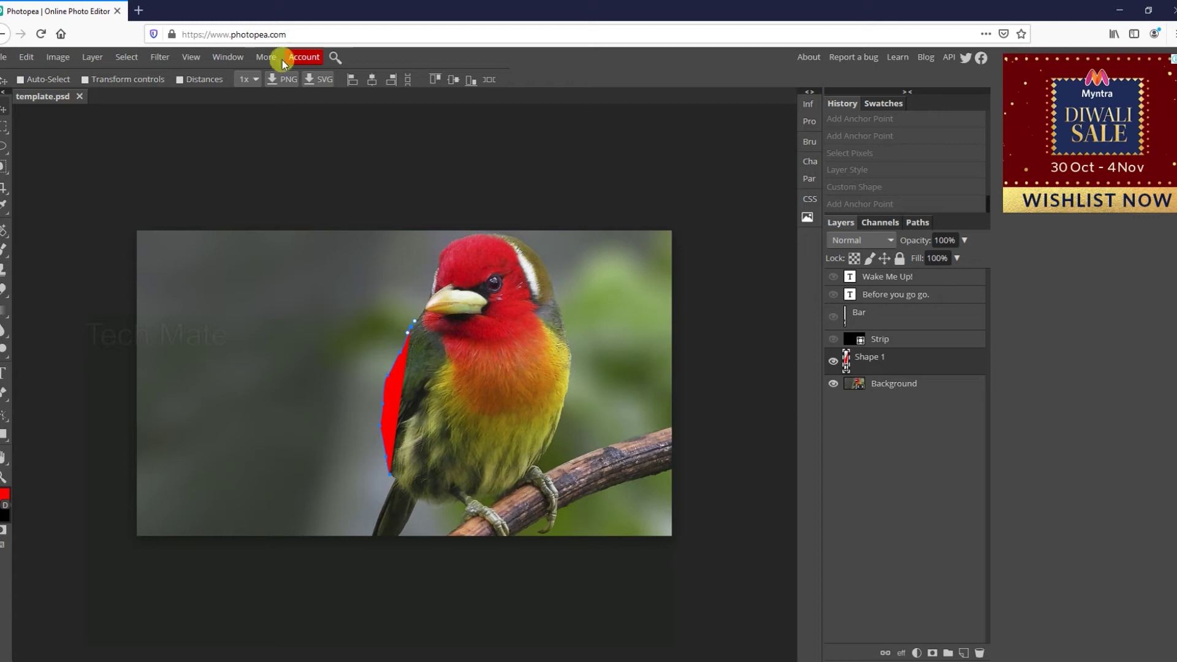
Review the account types, premium prices, team settings and distributor plans in the Account window, and close it.
left_click(302, 56)
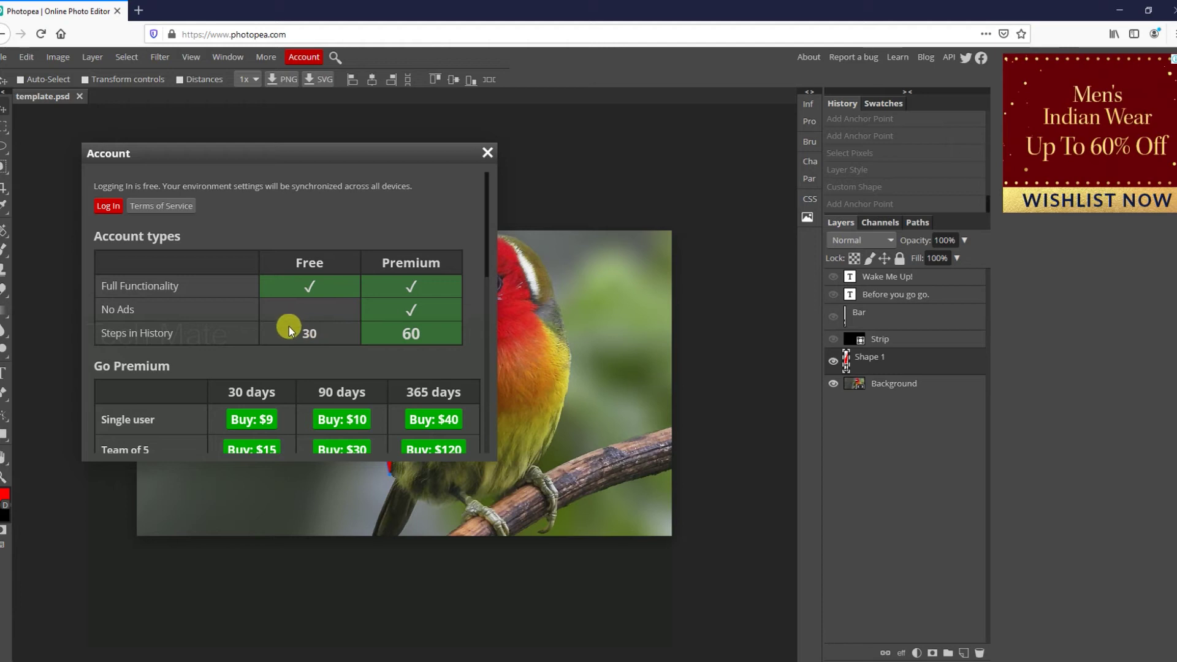
scroll(296, 297, "down", 3)
scroll(300, 304, "down", 4)
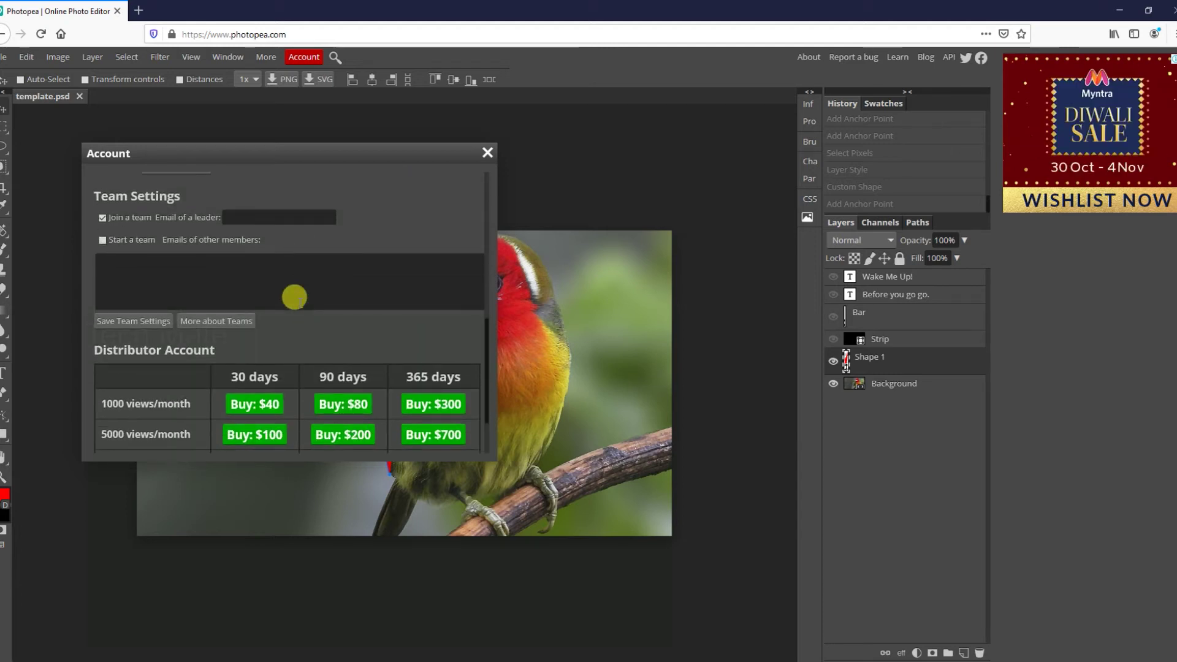
scroll(298, 302, "down", 3)
scroll(296, 302, "up", 10)
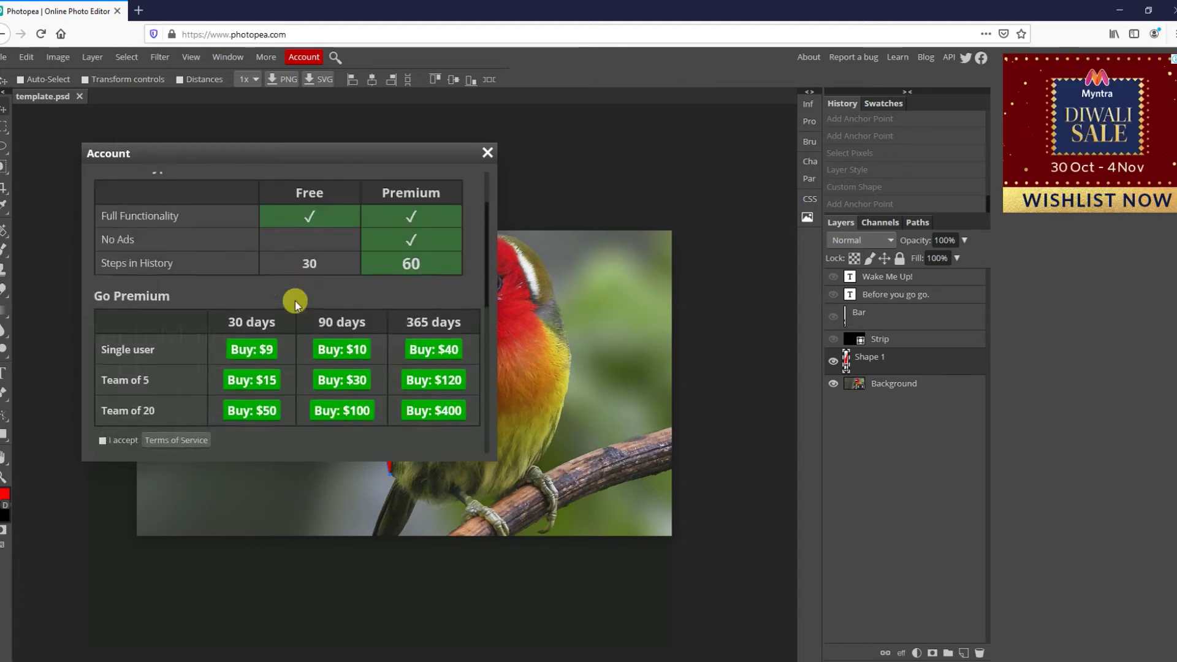
scroll(295, 301, "up", 2)
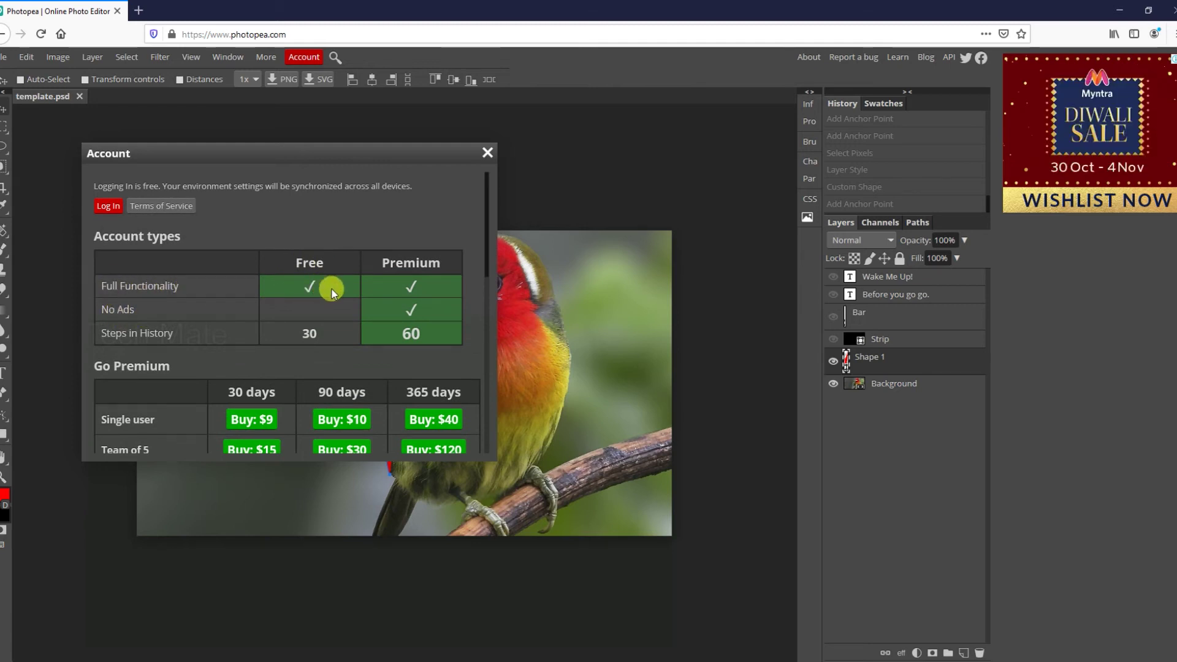
left_click(487, 152)
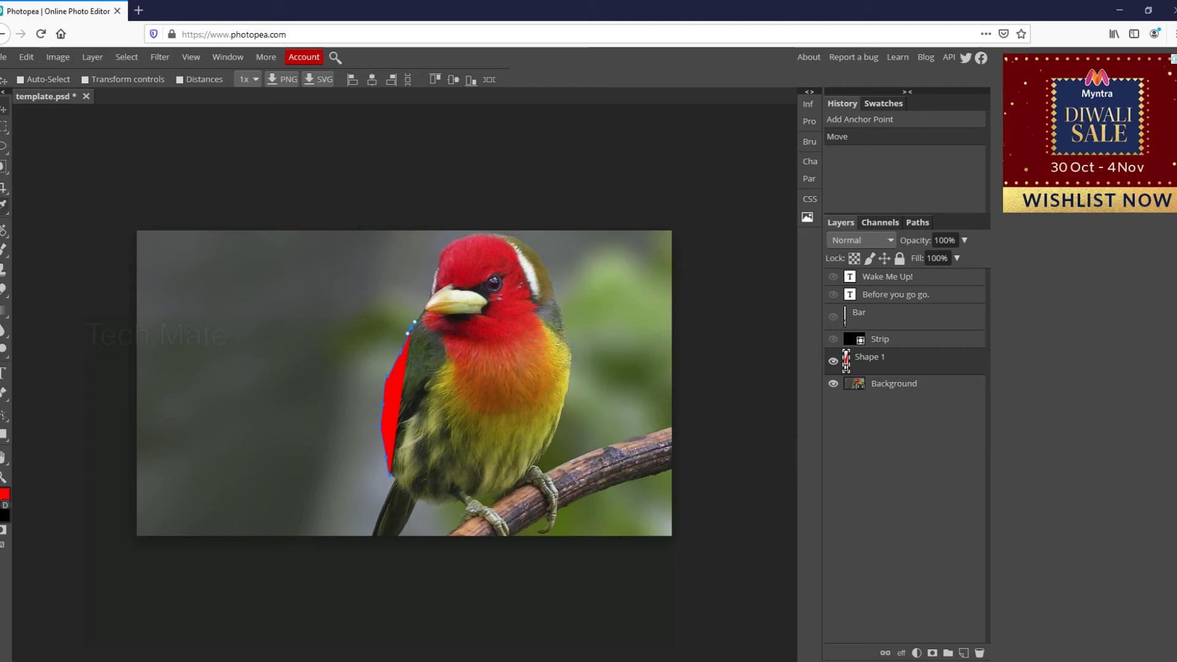
Try the Spot Healing Brush on the Shape 1 layer, delete that layer and make Background active.
left_click(3, 229)
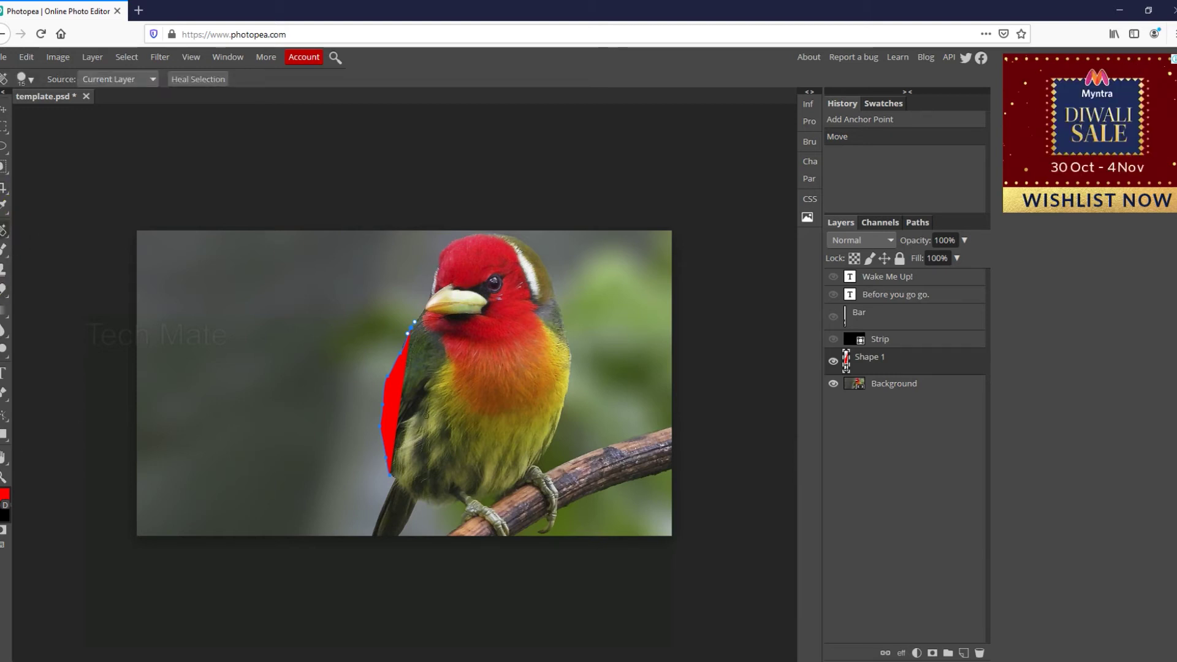
left_click(391, 425)
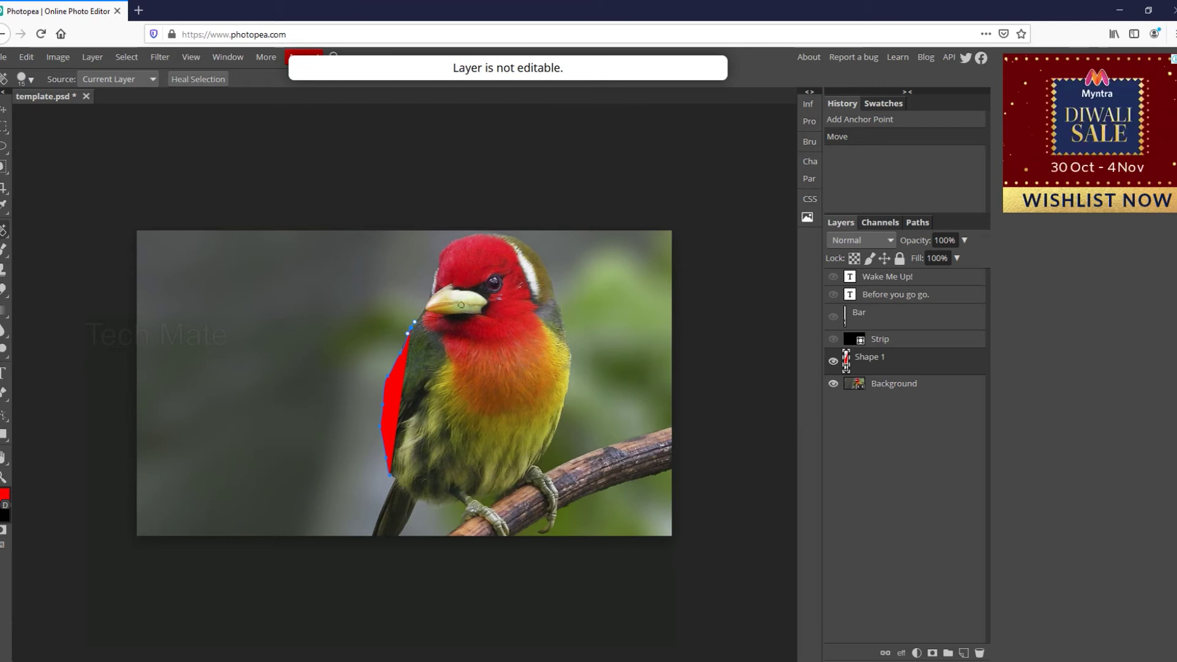
left_click_drag(911, 368, 979, 650)
left_click(937, 357)
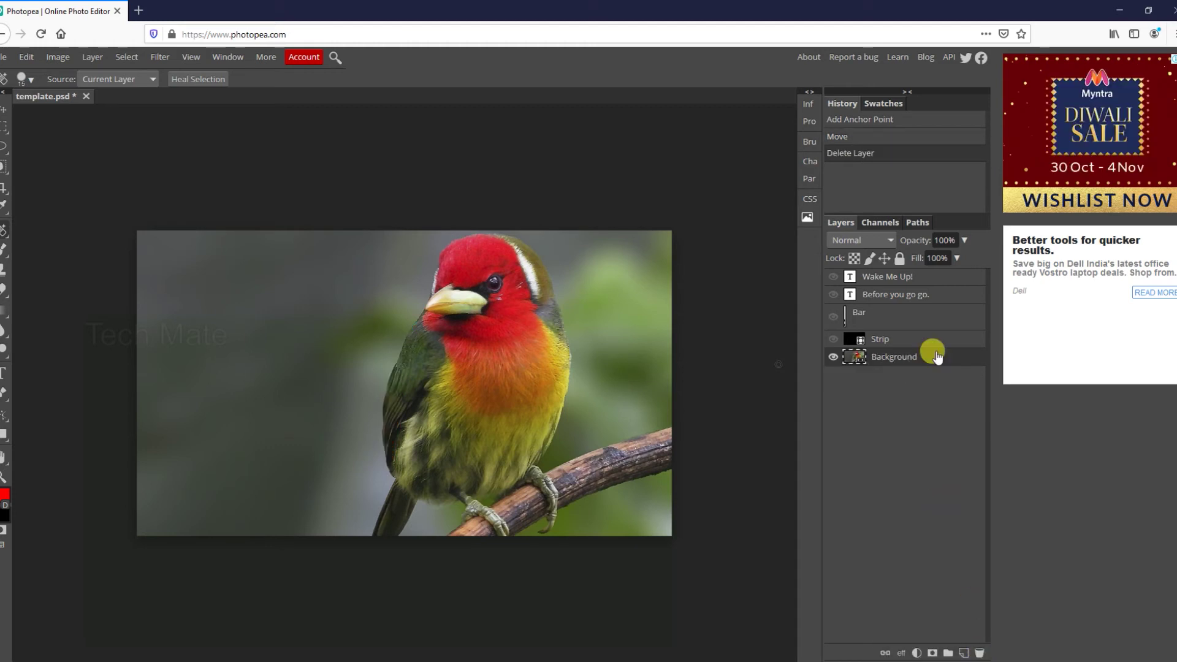
Rasterize the Background smart object for the Spot Healing Brush and check its layer options.
left_click(498, 286)
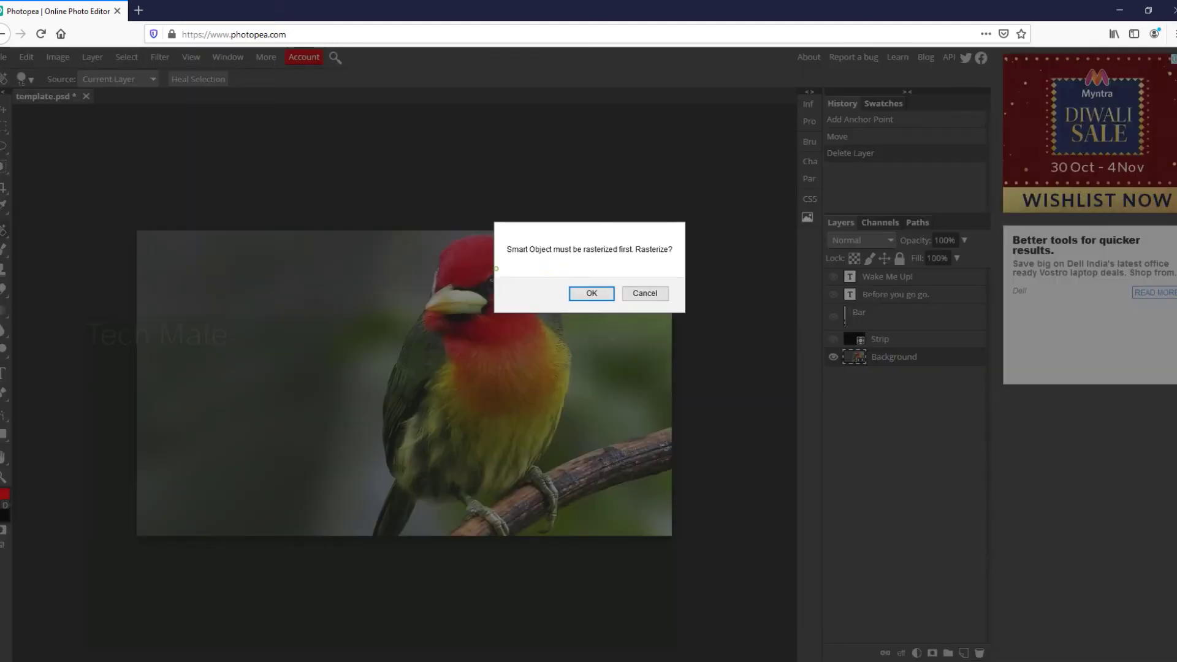
left_click(591, 295)
right_click(934, 357)
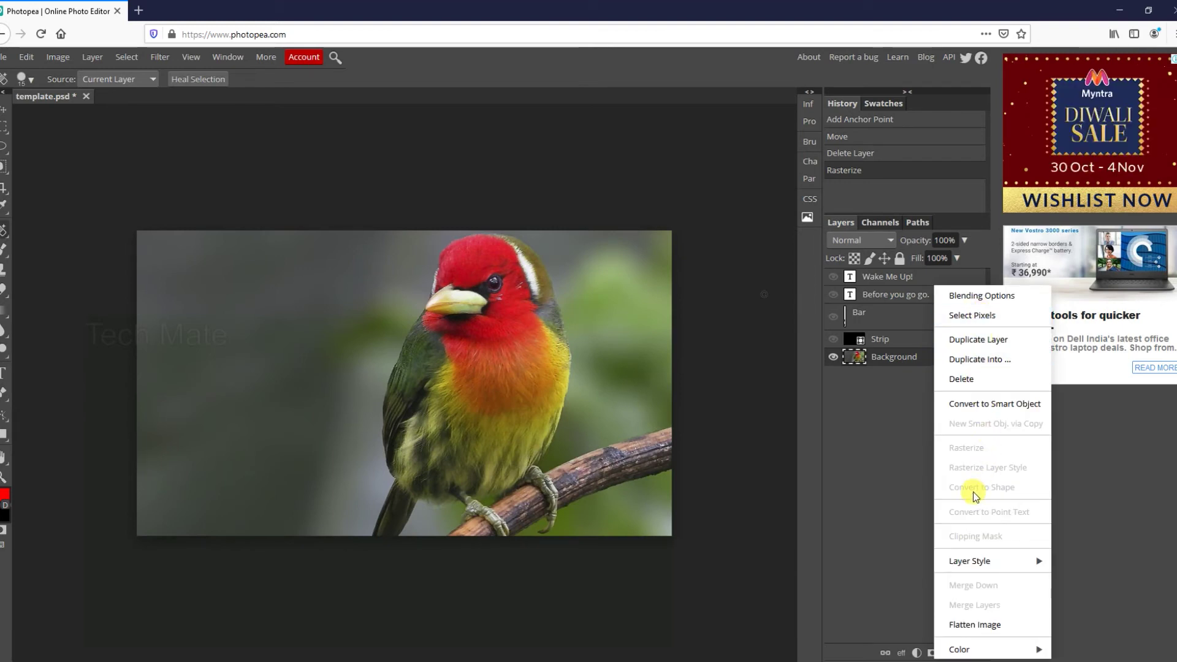
left_click(924, 366)
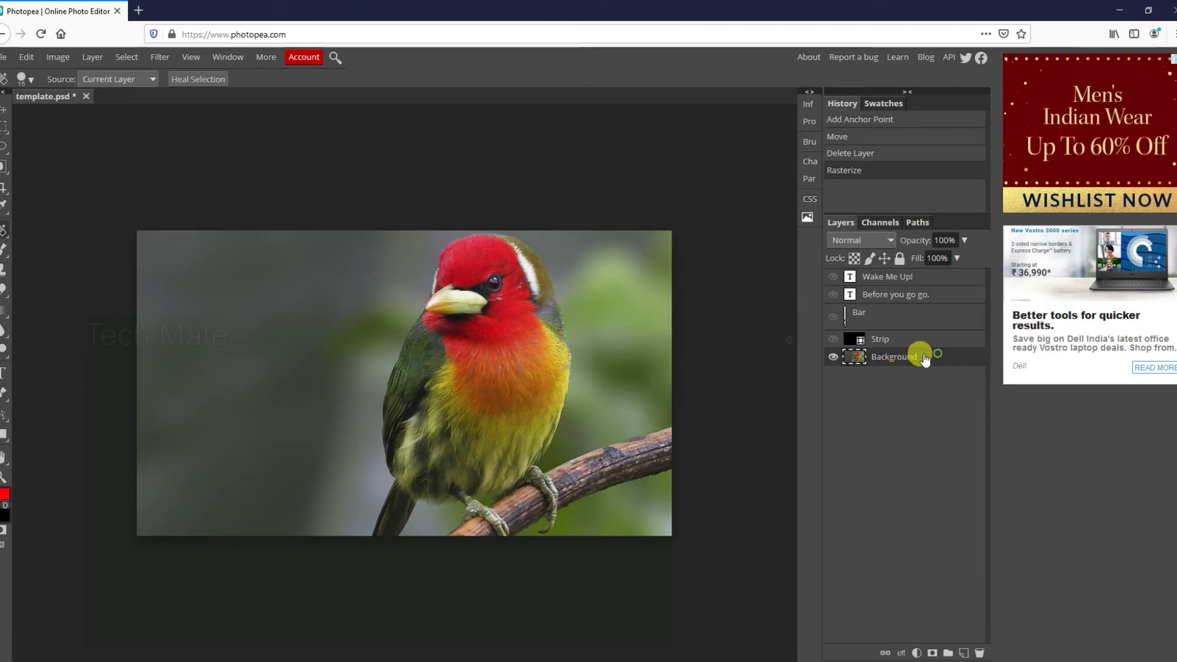
right_click(918, 360)
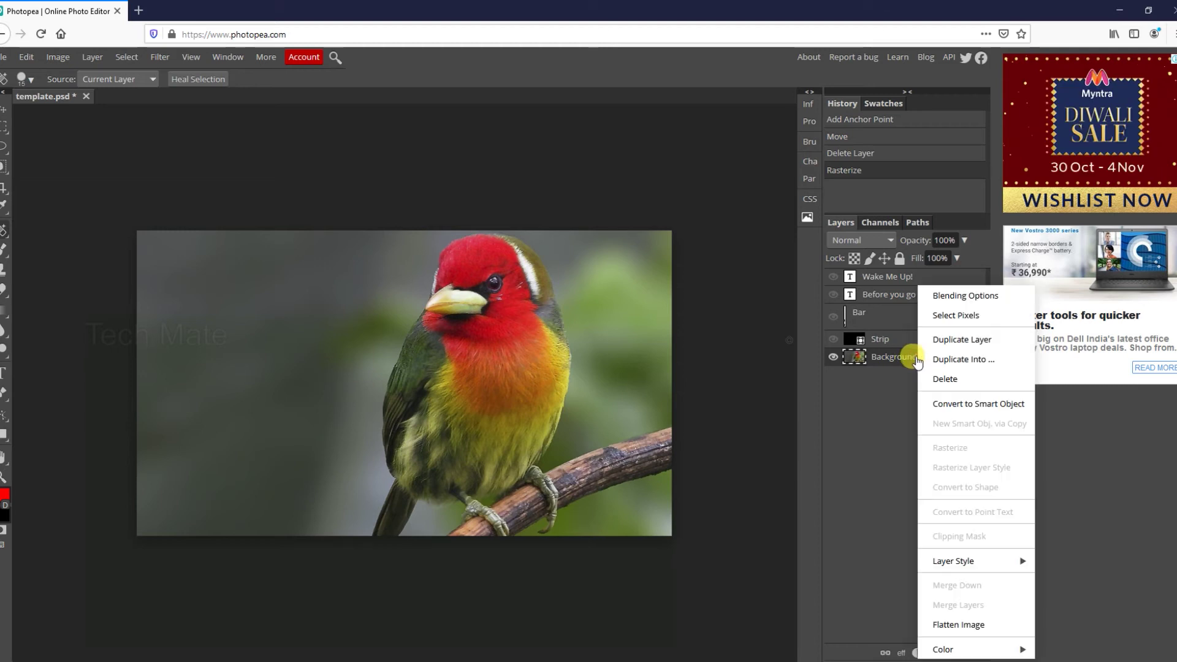
left_click(817, 434)
Brush Spot Healing strokes across the bird's chest and beak, and undo everything back to before the Shape 1 layer was deleted.
left_click_drag(468, 367, 524, 336)
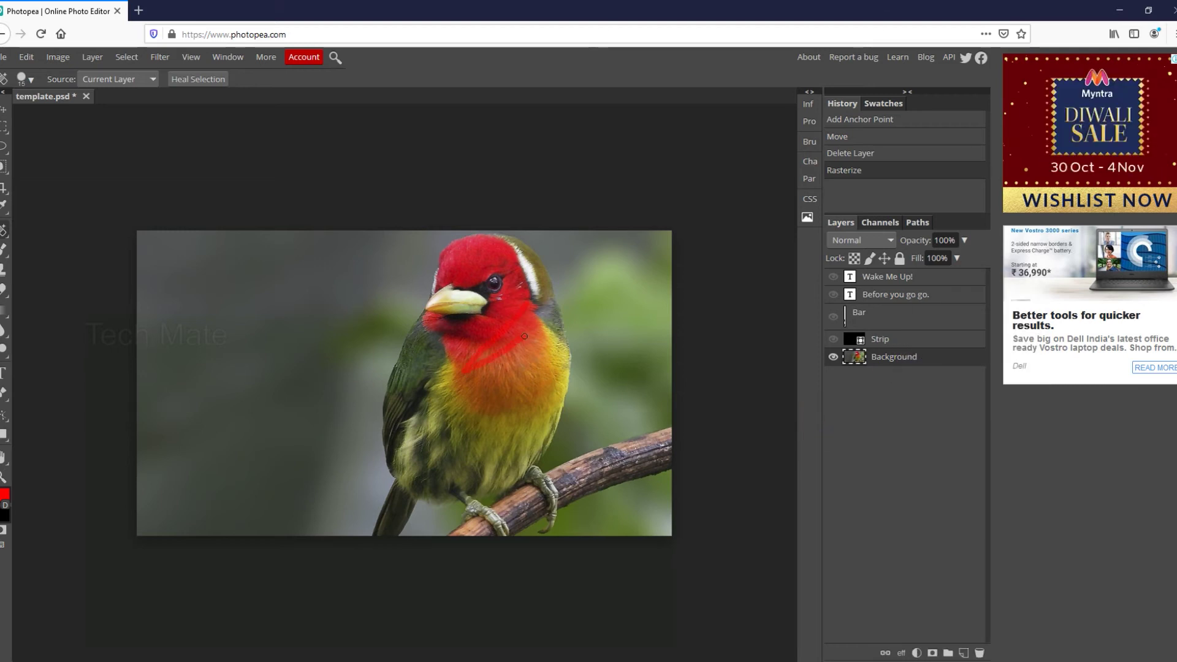
left_click_drag(438, 334, 488, 306)
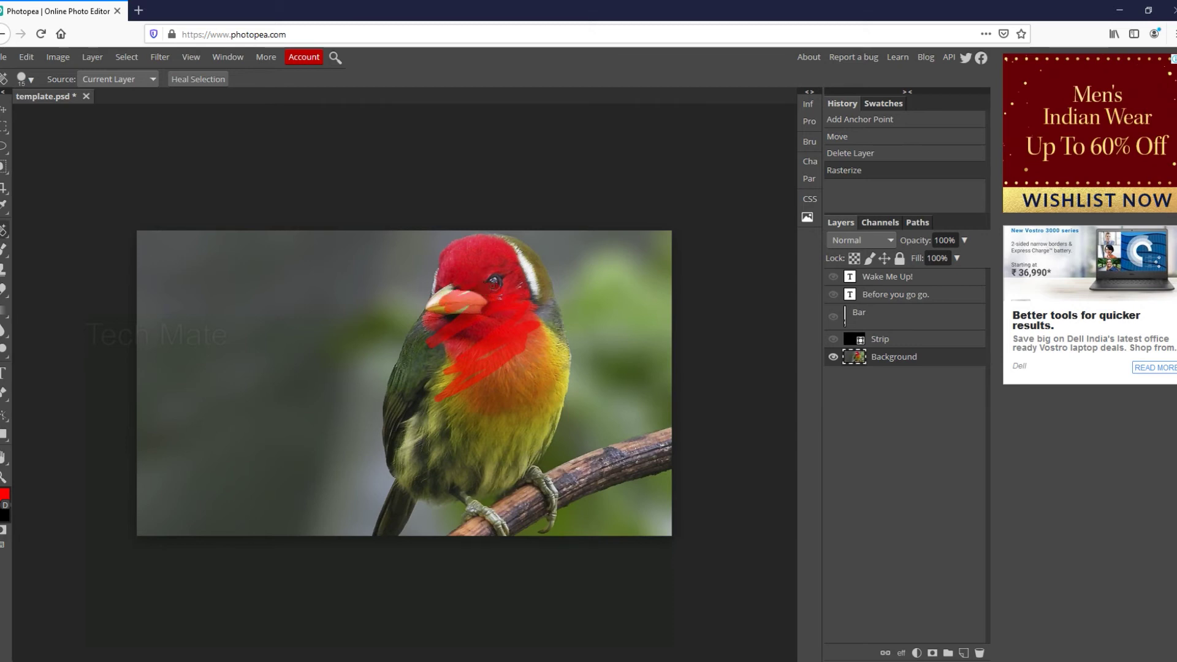
key("ctrl+z")
key("ctrl+z")
key("ctrl+z")
key("ctrl+z")
key("ctrl+z")
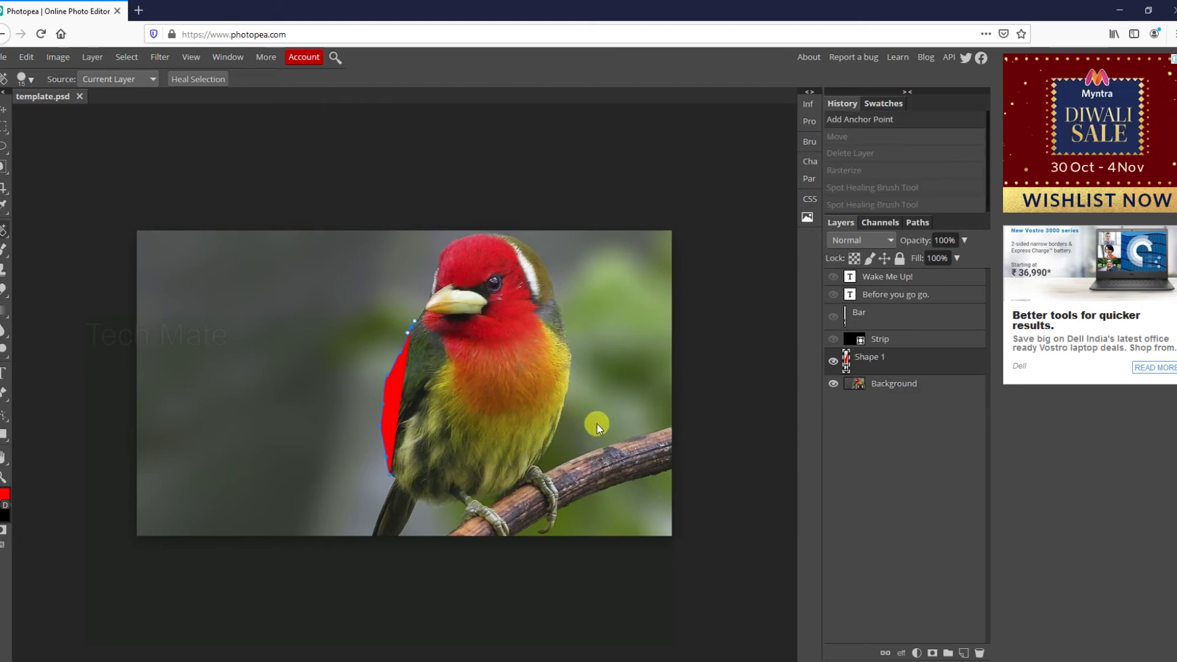
Delete the Shape 1 layer and rasterize the Background smart object for use with the Clone Tool.
left_click_drag(942, 361, 980, 652)
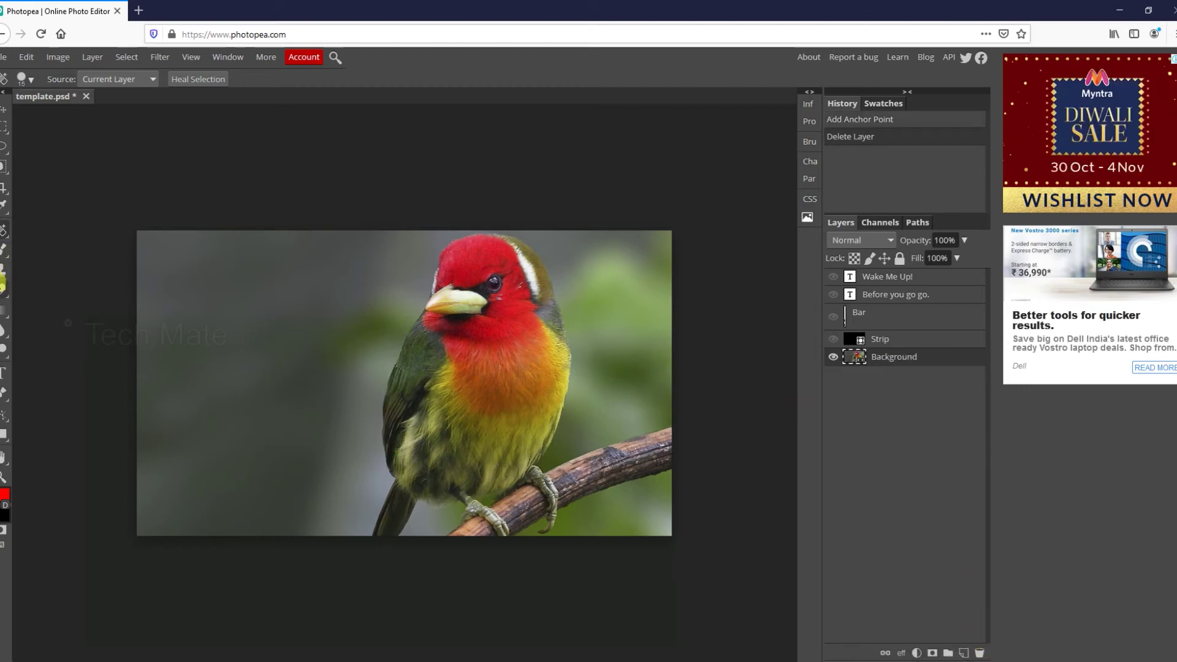
left_click(3, 274)
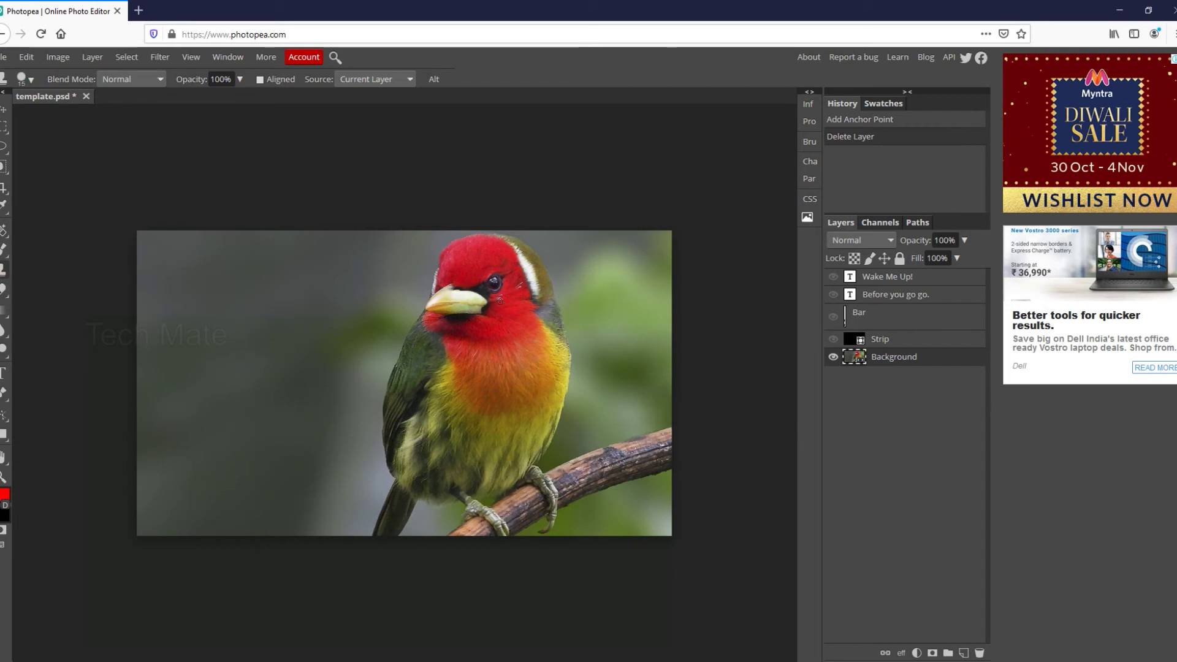
left_click(495, 300, "alt")
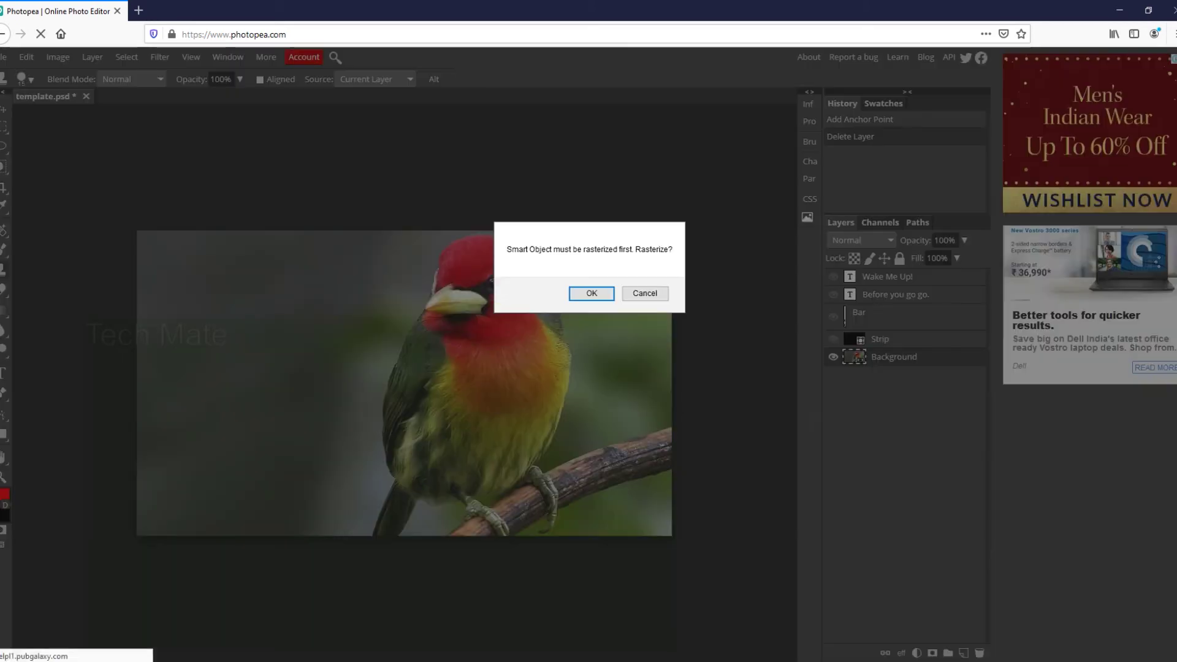
left_click(579, 294)
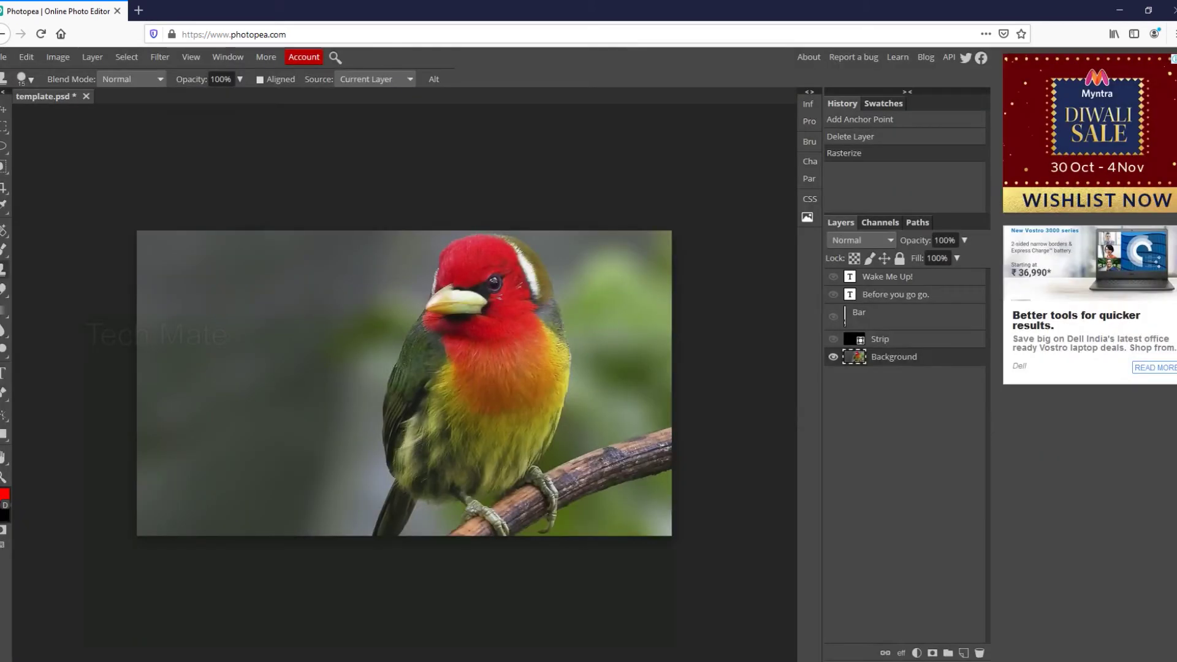
Dab cloned red feathers below and beside the bird's eye with the Clone Tool.
left_click(497, 295)
left_click(497, 295)
left_click(498, 294)
left_click(498, 294)
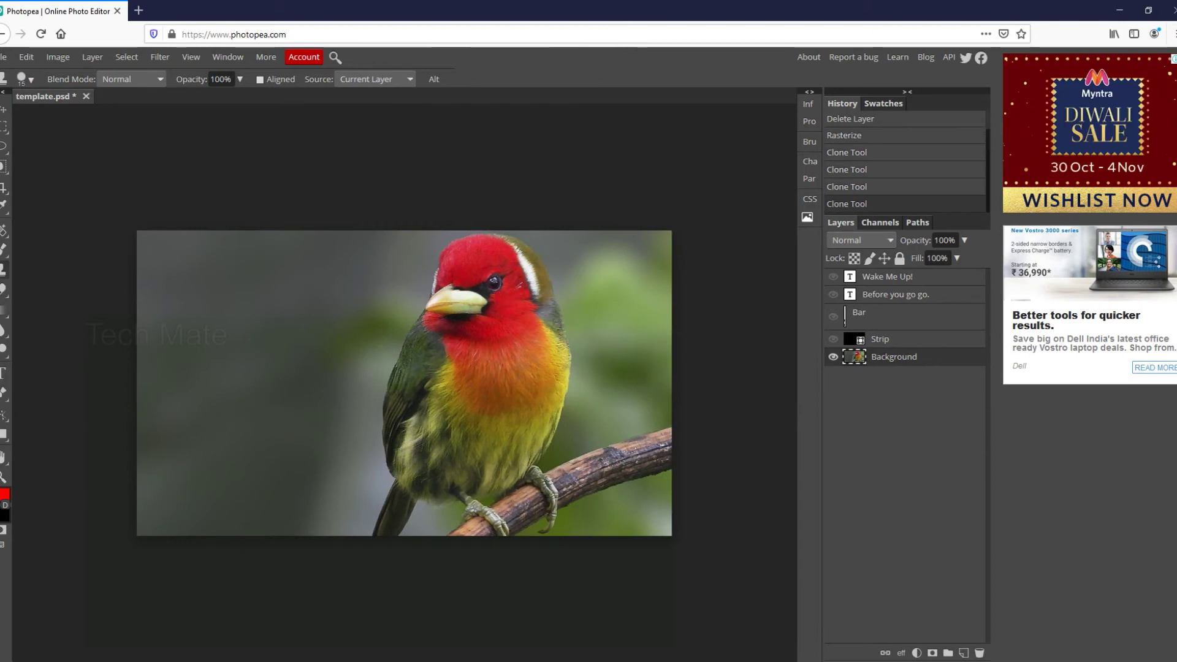
left_click(523, 284)
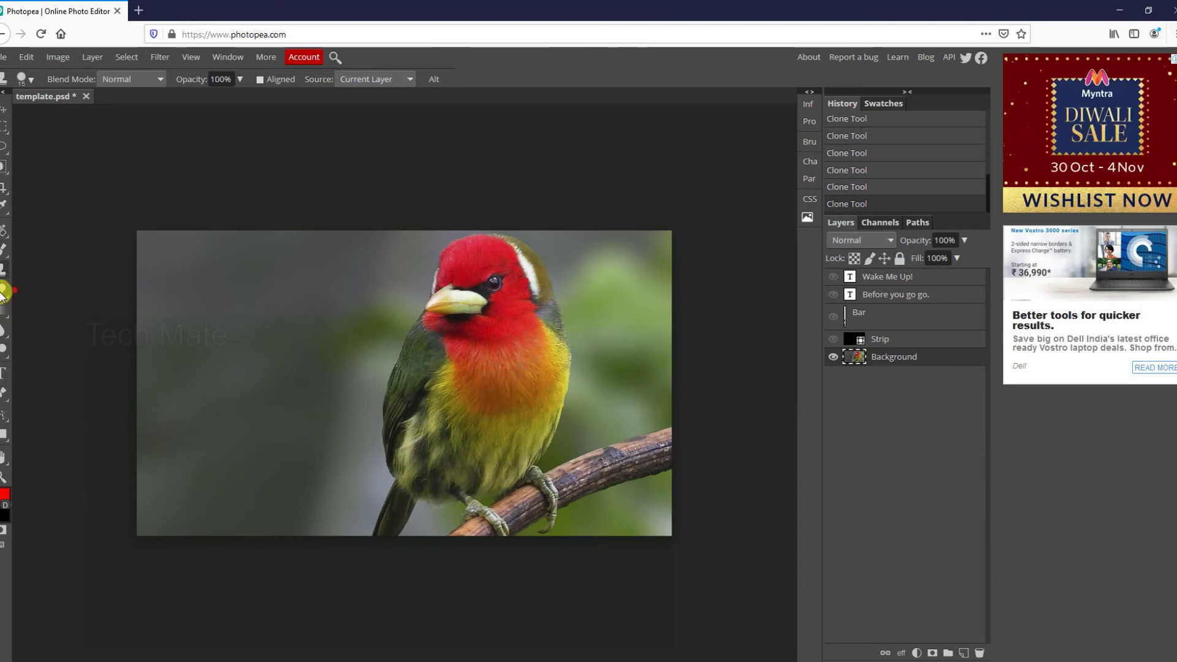
Add the white text "Template" over the dark area beside the bird and move it fully onto the photo.
left_click(3, 375)
left_click(223, 304)
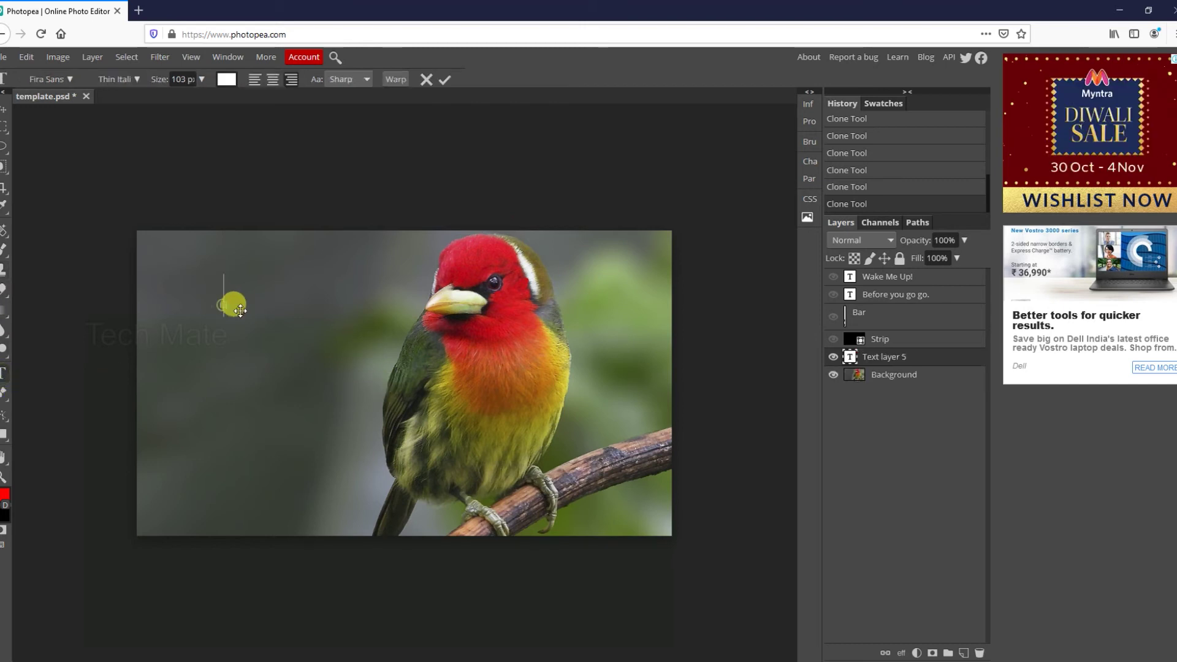
type("Template")
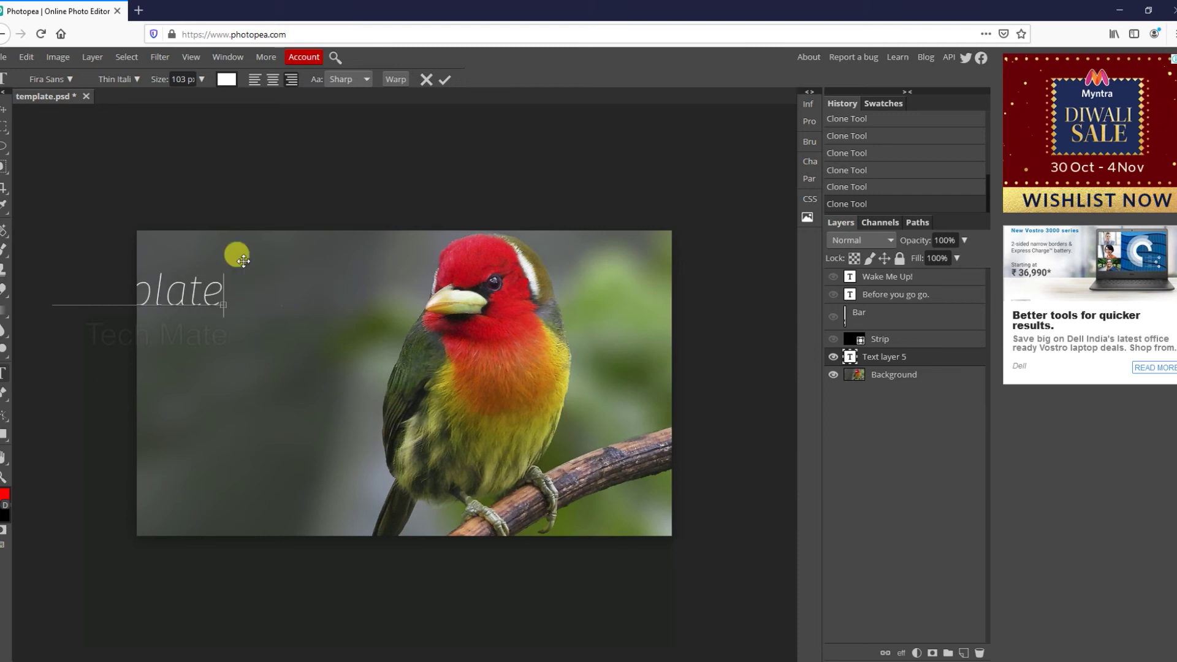
left_click(3, 107)
left_click_drag(172, 292, 311, 302)
Set the Template text's font to Gabriela and place a duplicate of the text just below the original.
double_click(311, 300)
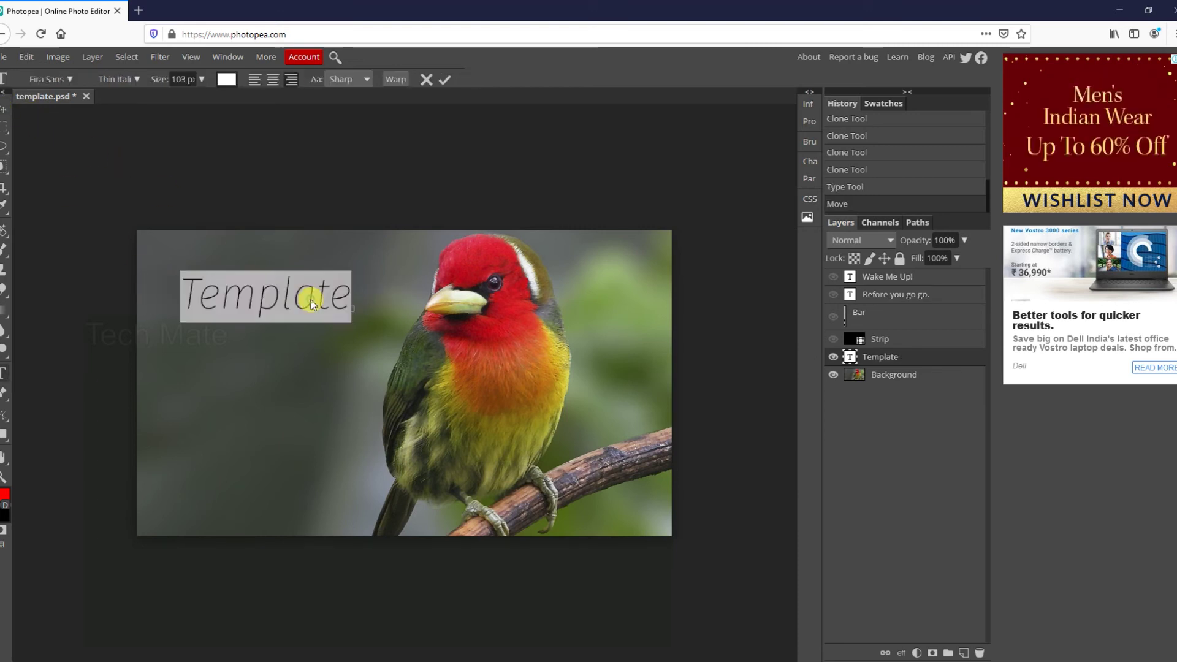
left_click(68, 78)
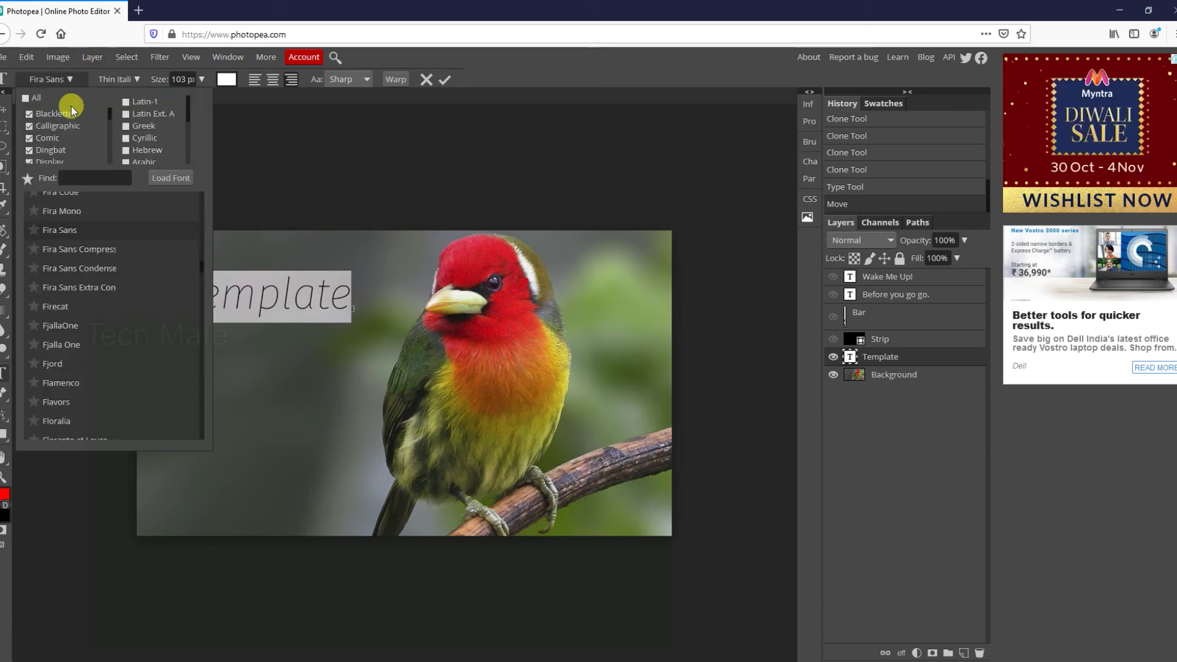
scroll(89, 266, "down", 10)
left_click(66, 300)
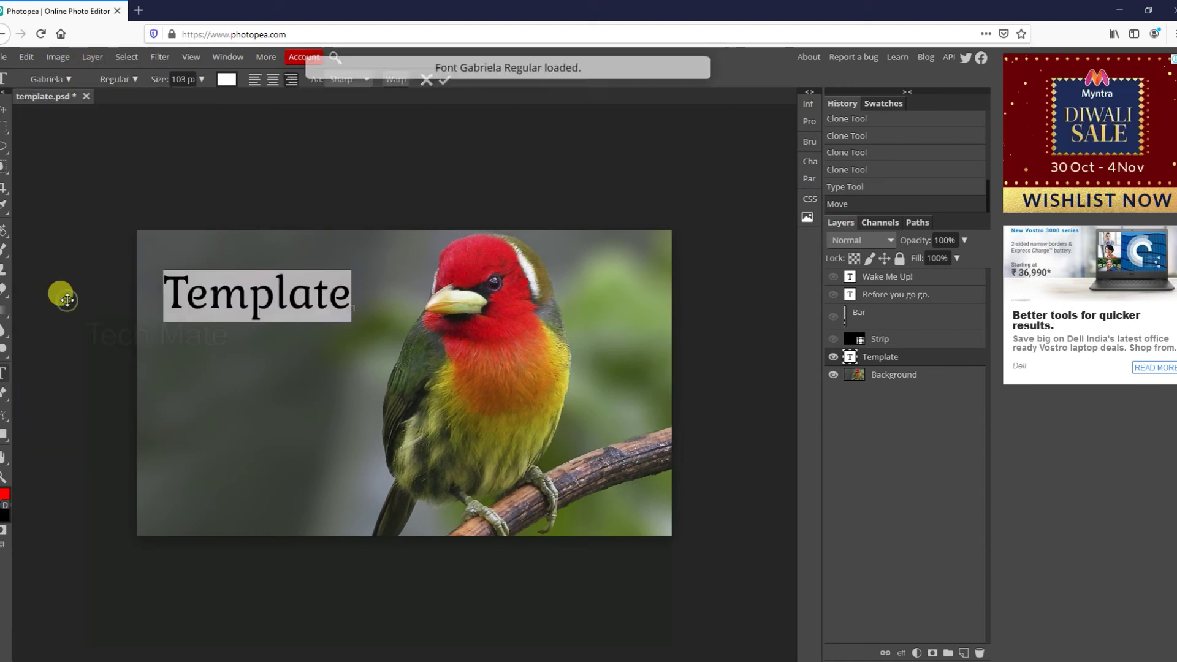
left_click(15, 101)
left_click_drag(292, 297, 319, 370)
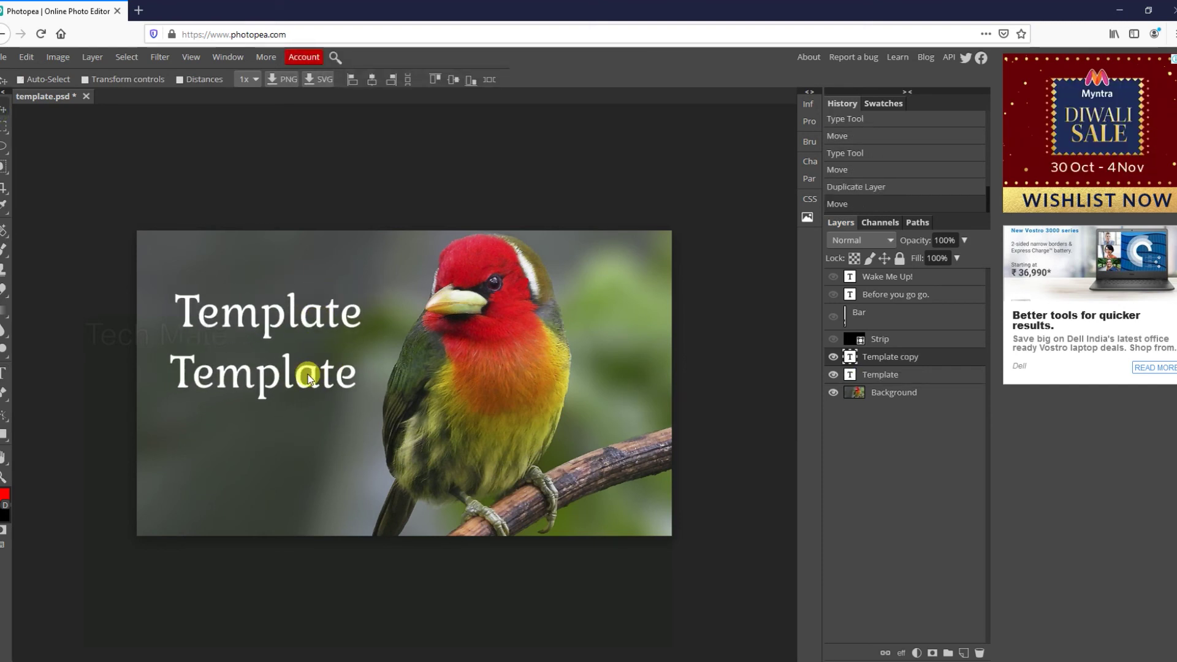
Change the duplicated Template text's font to Give You Glory and shift it slightly down and to the left.
double_click(310, 372)
double_click(237, 375)
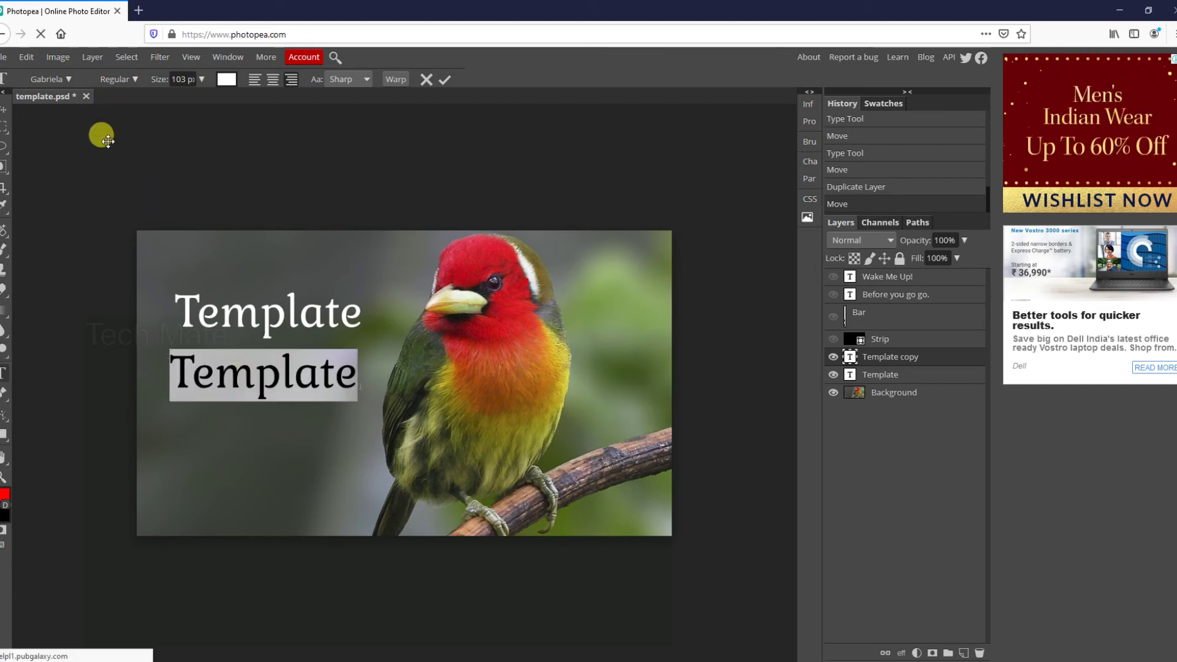
left_click(68, 79)
scroll(163, 269, "down", 5)
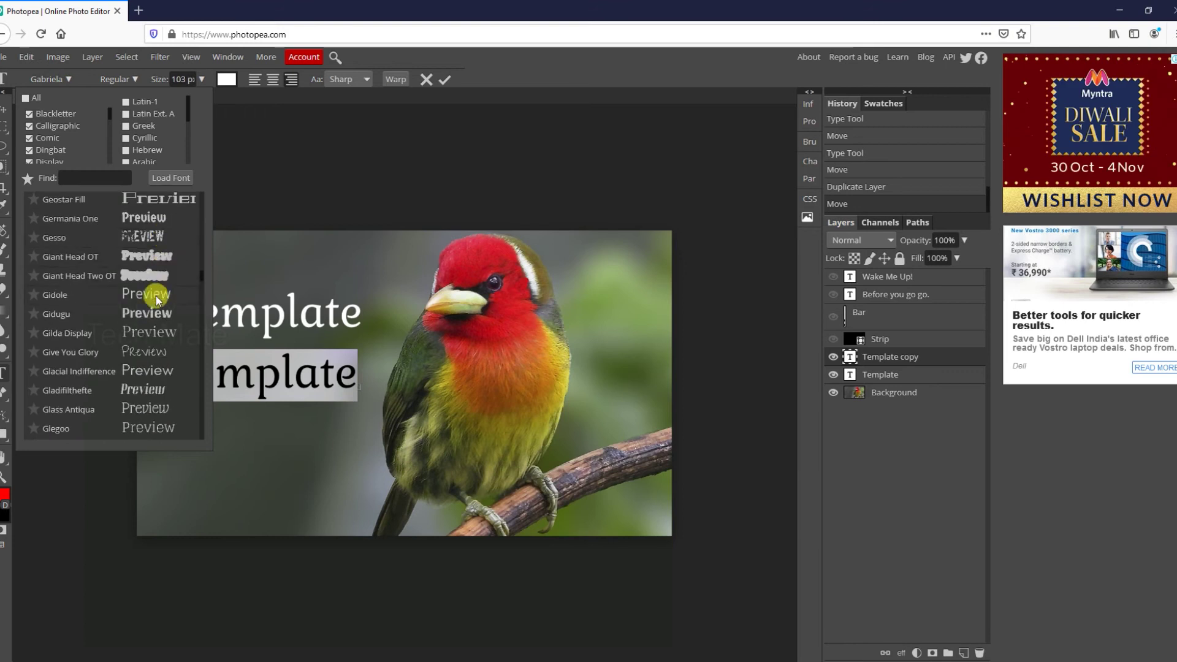
left_click(149, 355)
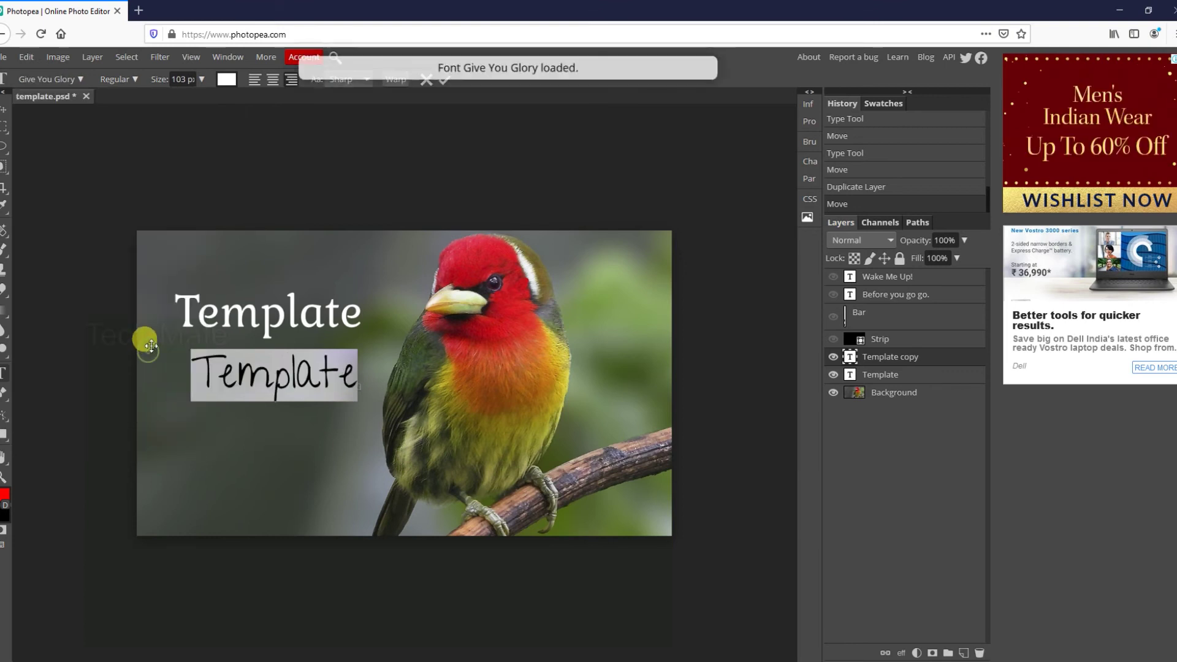
left_click(3, 108)
left_click_drag(308, 371, 291, 385)
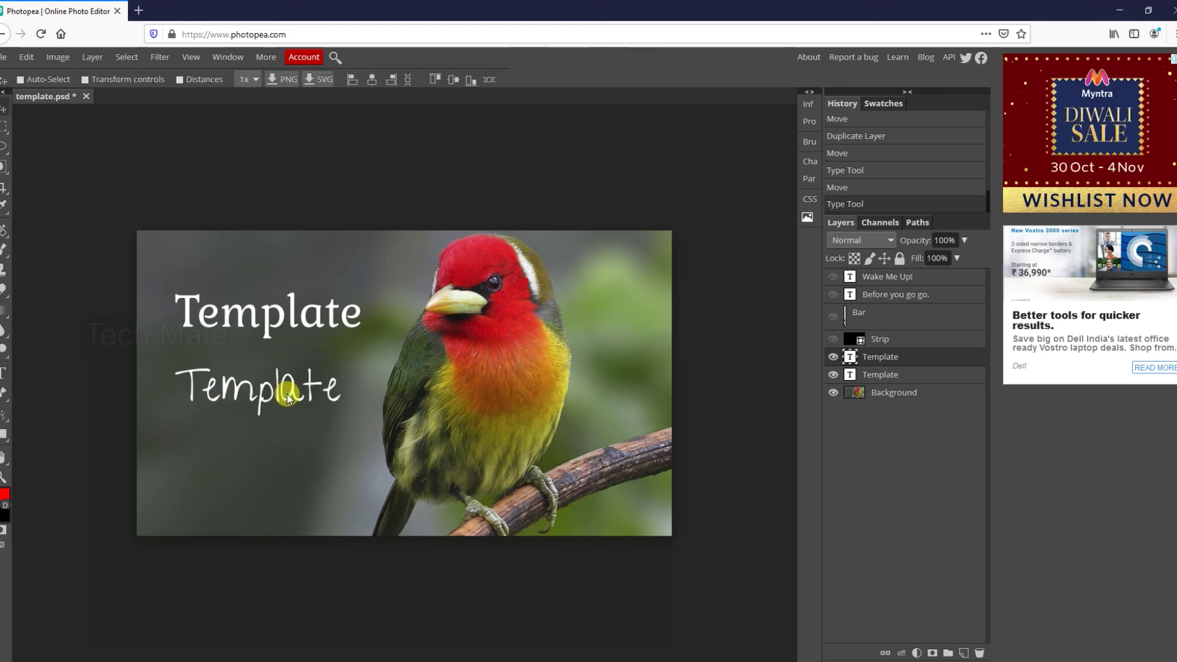
Recolour the lower Template text red and nudge it closer to the upper text.
left_click(288, 389, "ctrl")
left_click(225, 79)
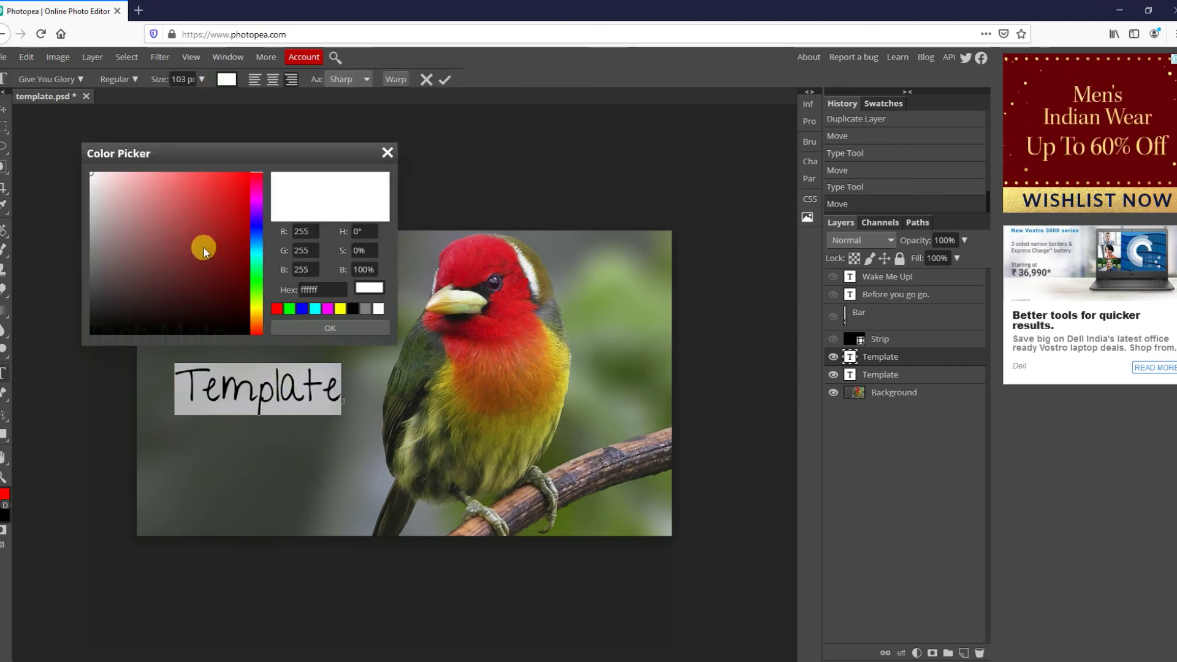
left_click(238, 186)
left_click(330, 328)
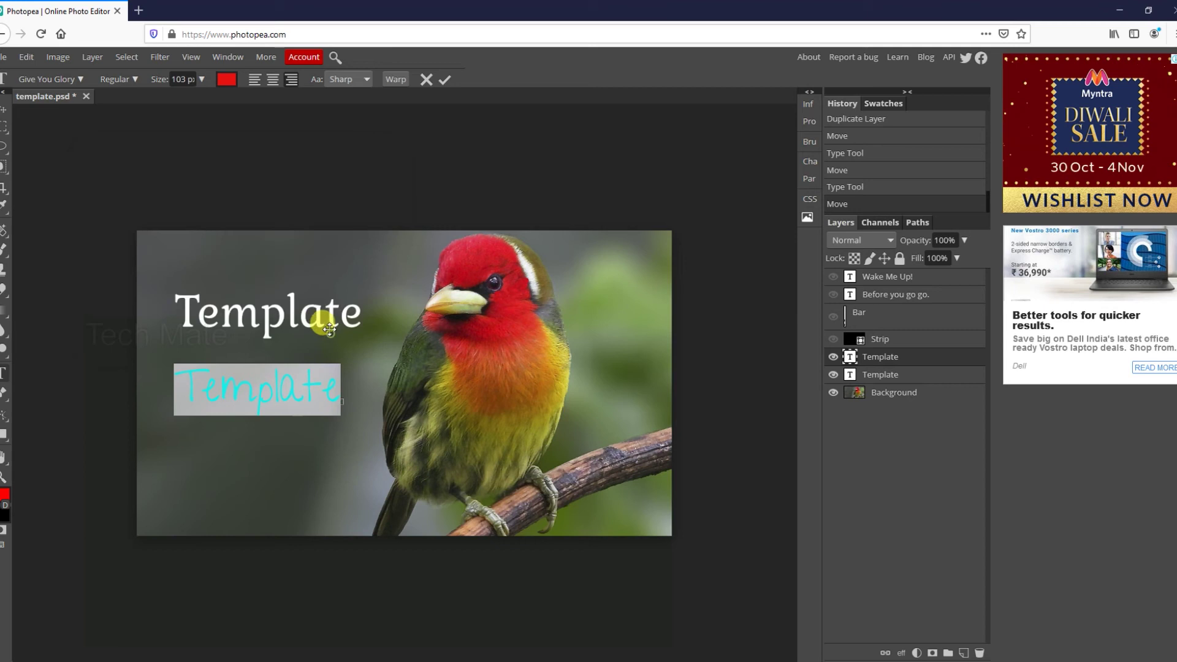
left_click(4, 110)
mouse_move(269, 396)
left_mouse_down()
mouse_move(494, 387)
mouse_move(483, 412)
mouse_move(252, 376)
mouse_move(270, 382)
left_mouse_up()
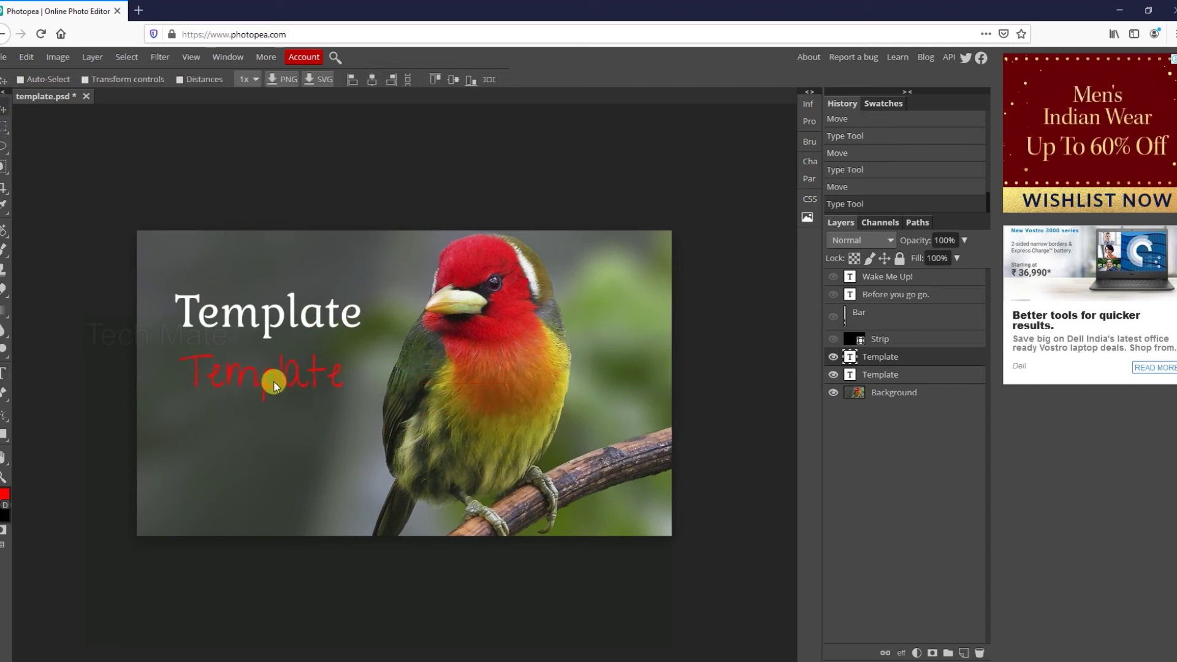
Open the red Template text's layer style settings clear of the text and enable Bevel and Emboss.
right_click(926, 358)
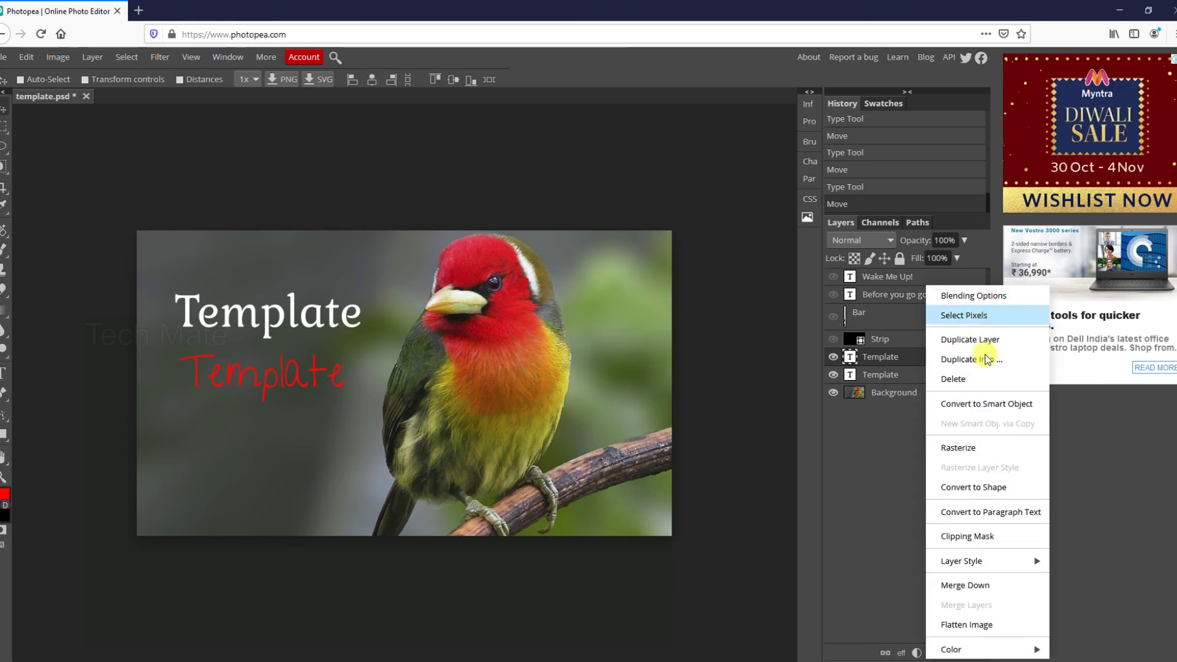
left_click(859, 478)
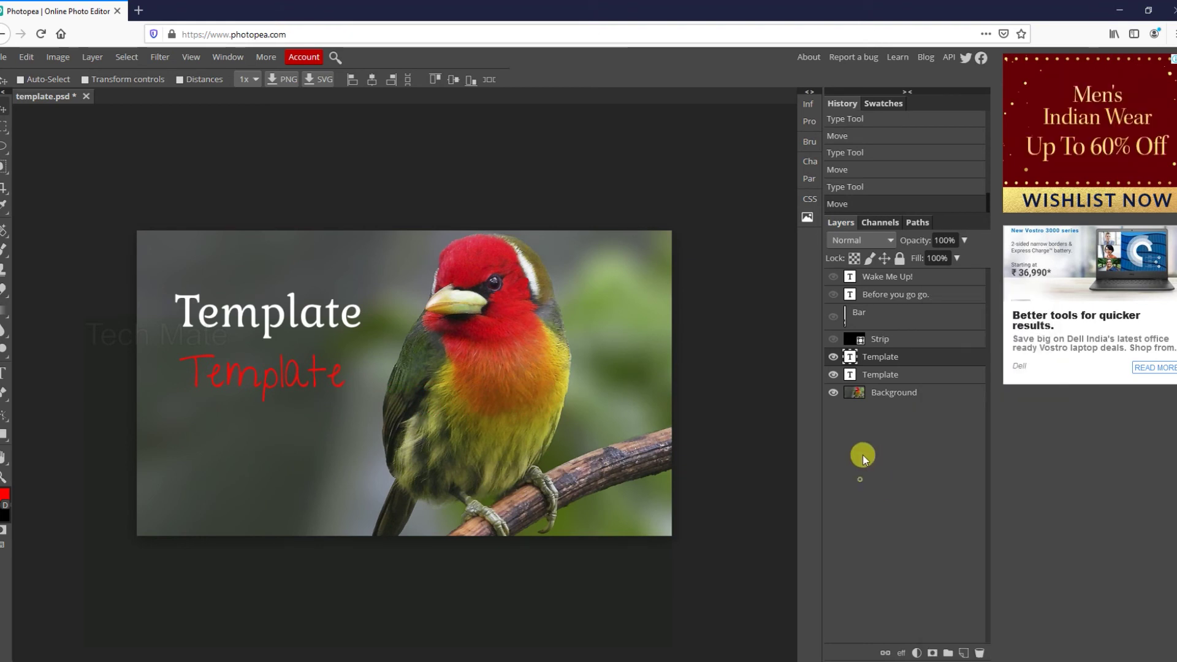
double_click(946, 355)
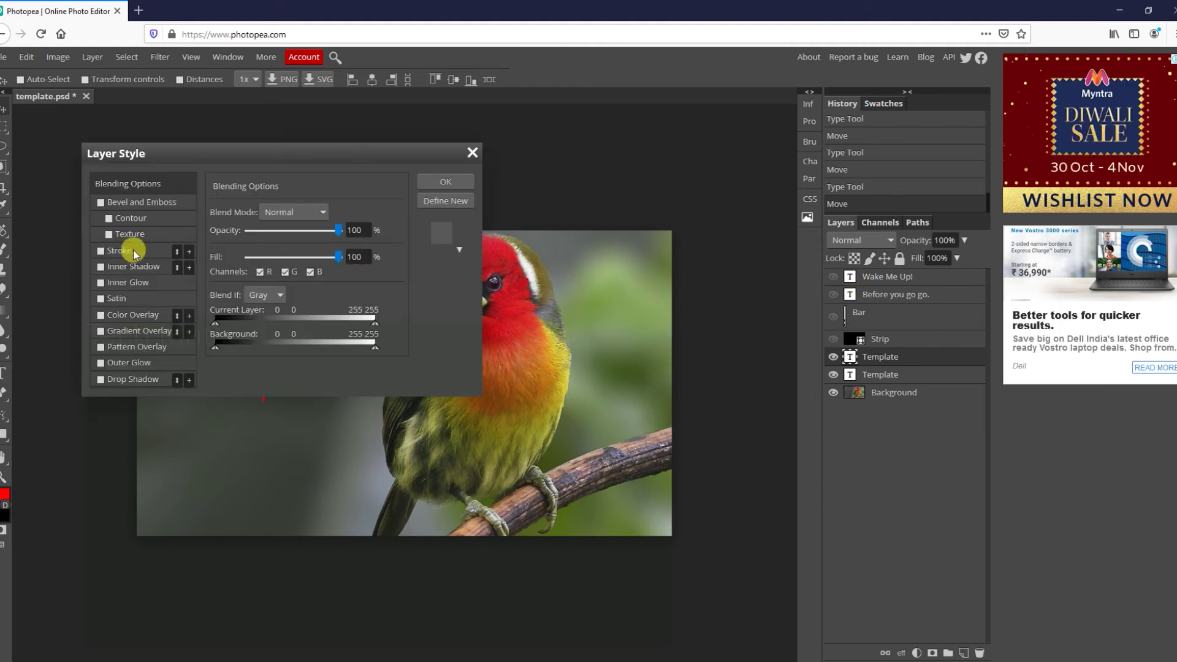
left_click_drag(247, 158, 645, 136)
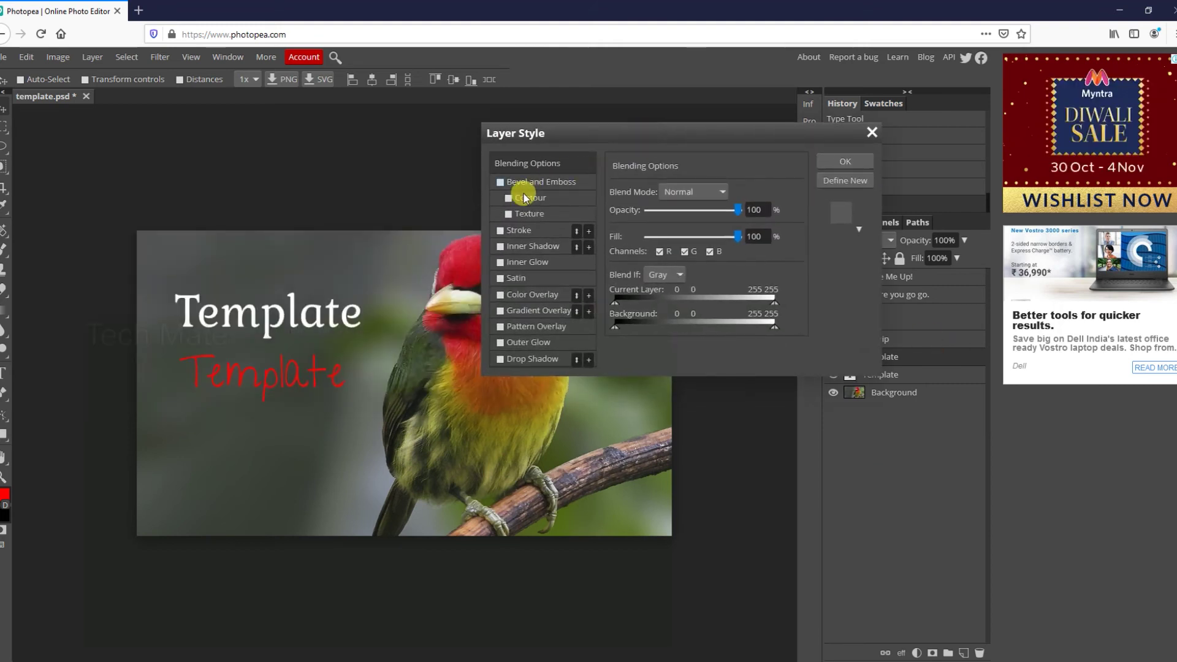
left_click(501, 182)
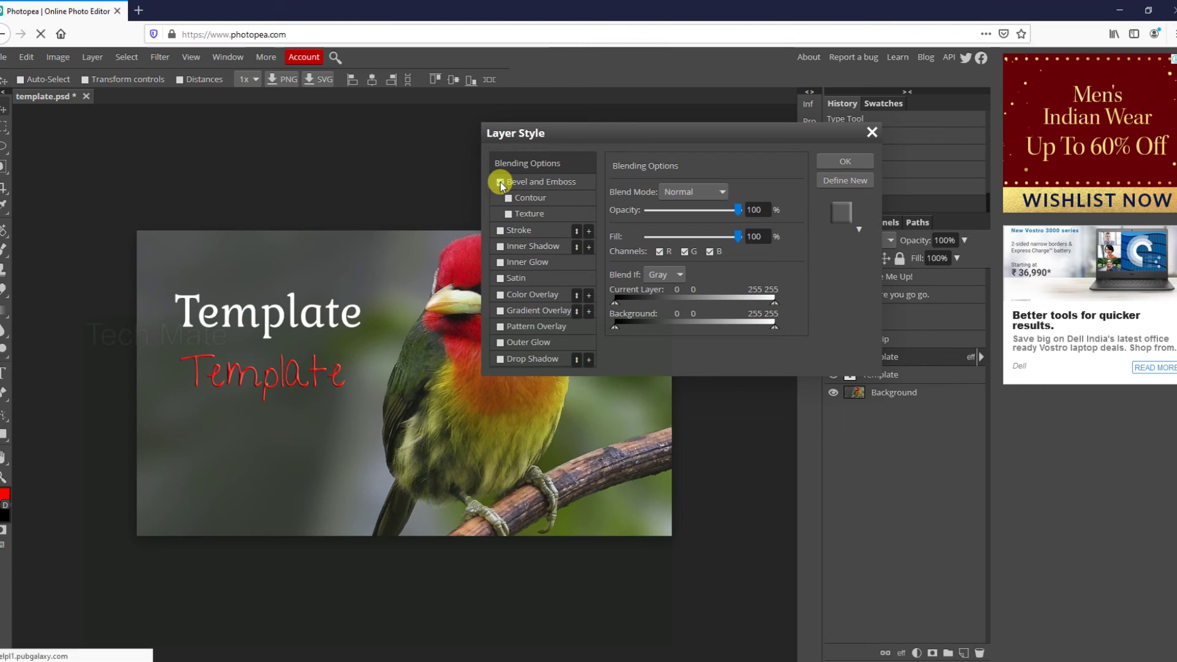
Add a white 6 px outside stroke and an Outer Glow to the red Template text, and apply the layer style.
left_click(501, 231)
left_click(545, 230)
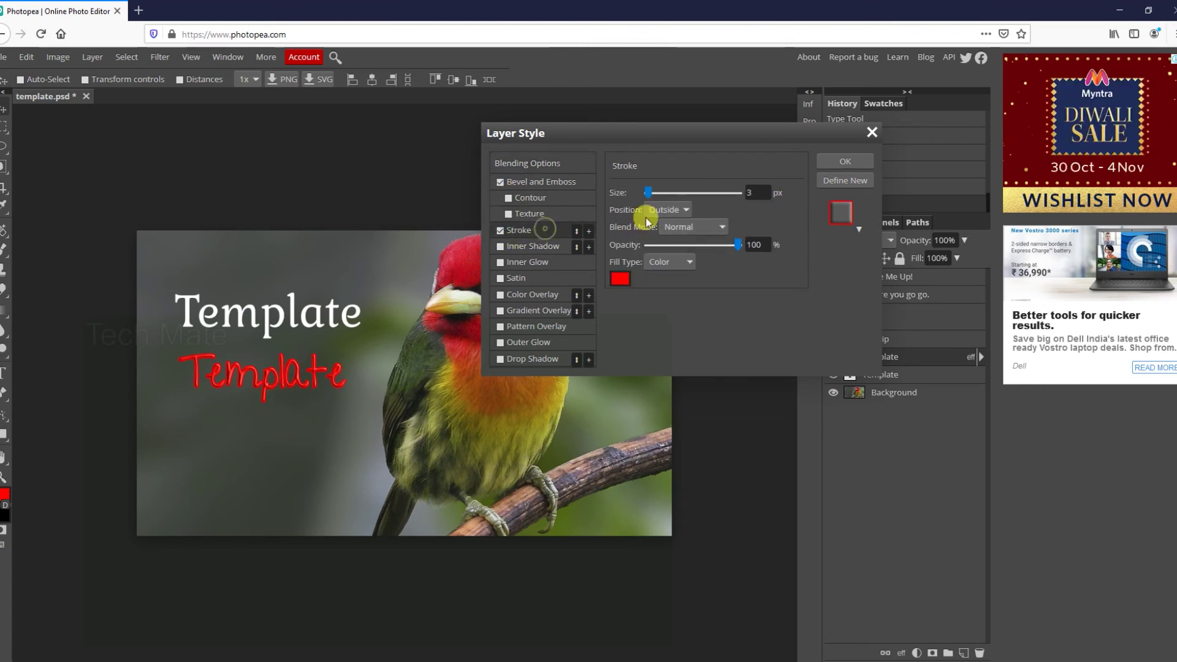
left_click(620, 279)
left_click(247, 321)
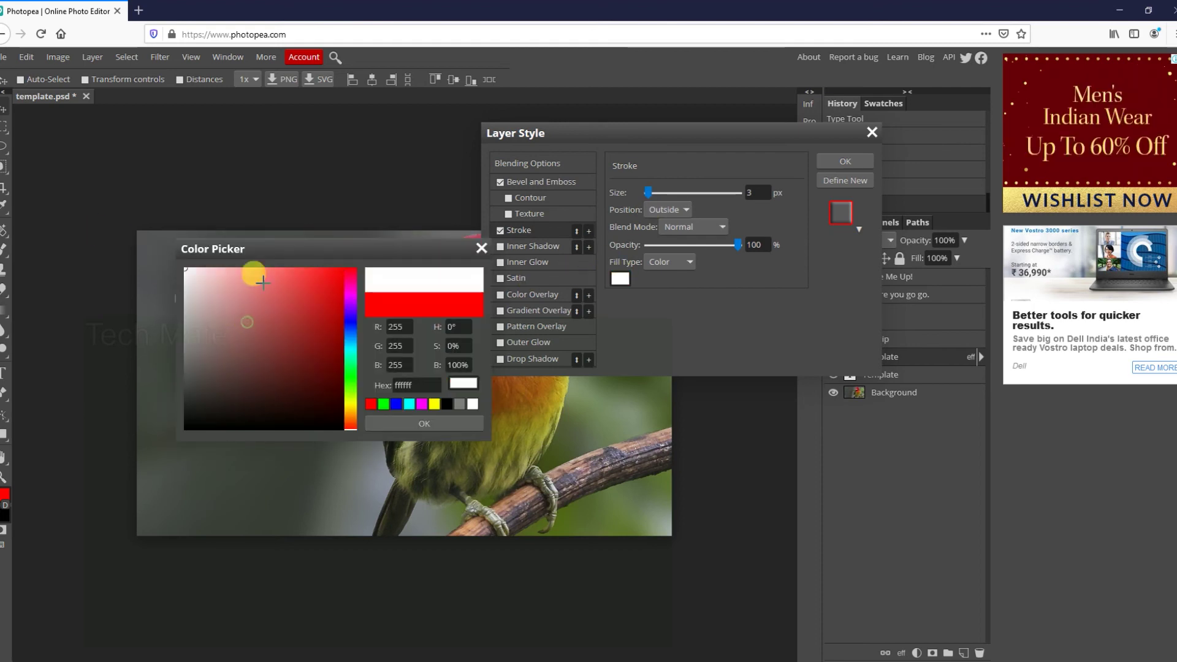
left_click(427, 423)
mouse_move(647, 198)
left_mouse_down()
mouse_move(659, 196)
mouse_move(652, 201)
left_mouse_up()
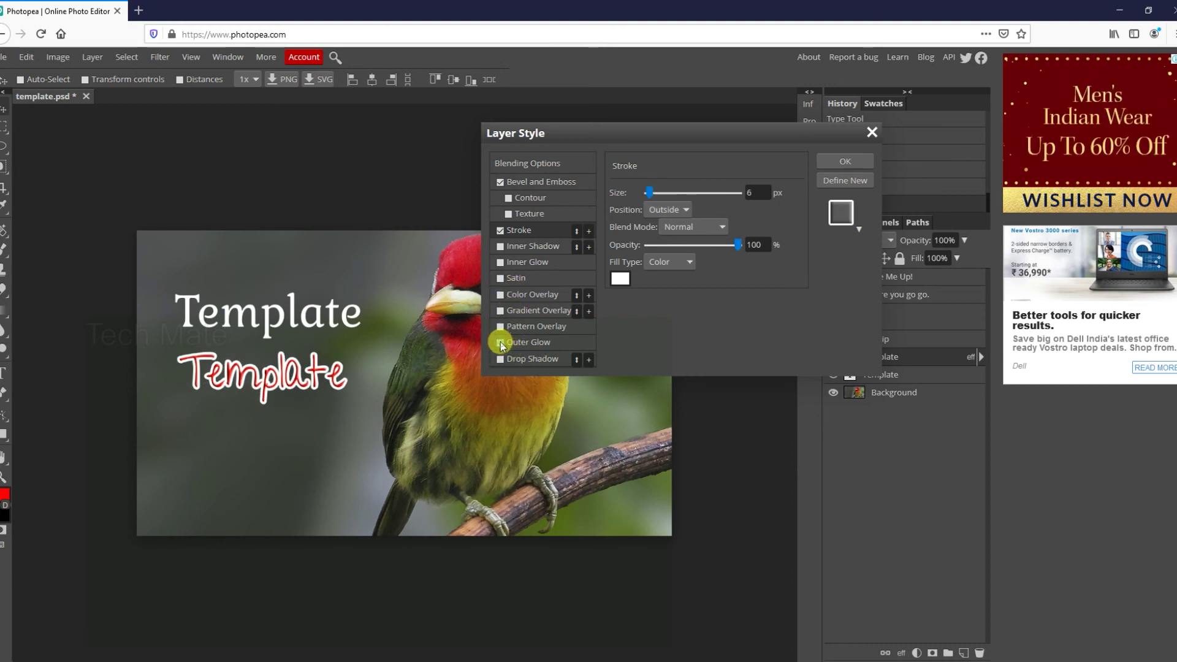
left_click(500, 230)
left_click(500, 230)
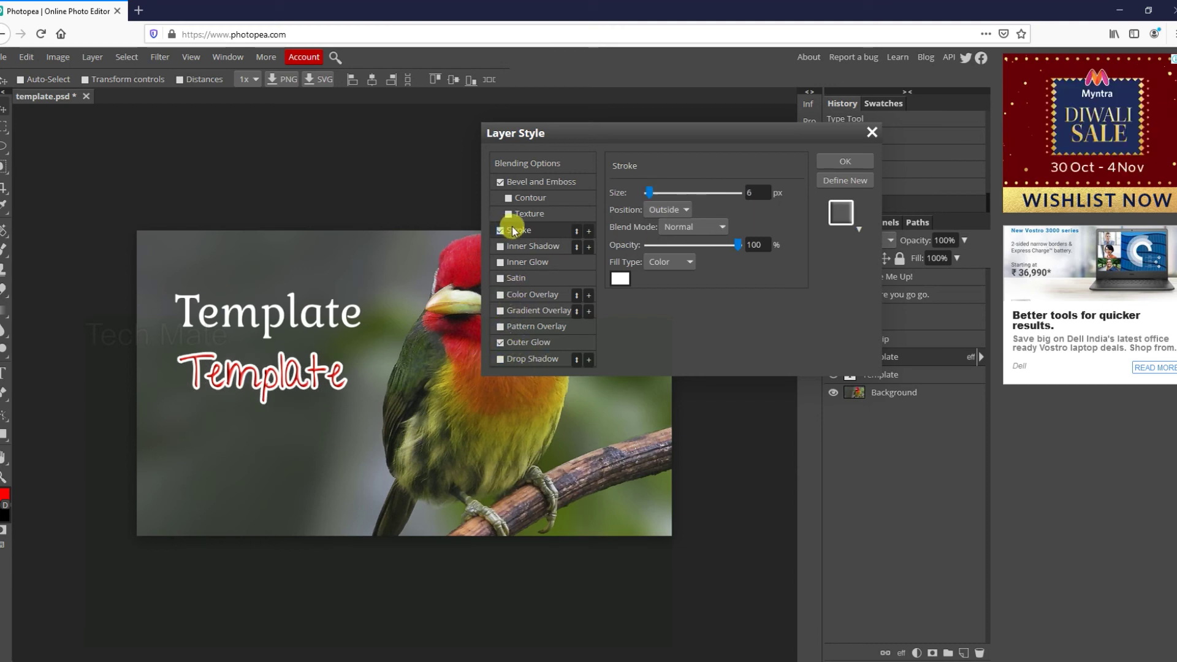
left_click(835, 160)
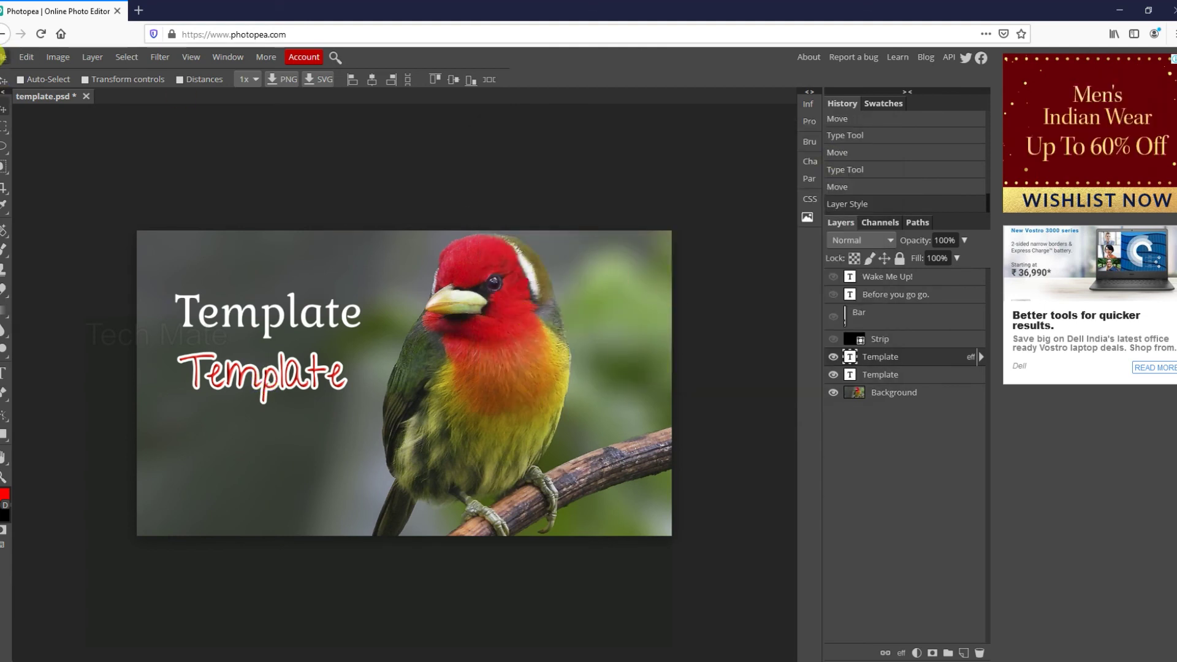
Export the image as a JPG at 50% quality with dimensions in inches, and cancel the file download.
left_click(2, 56)
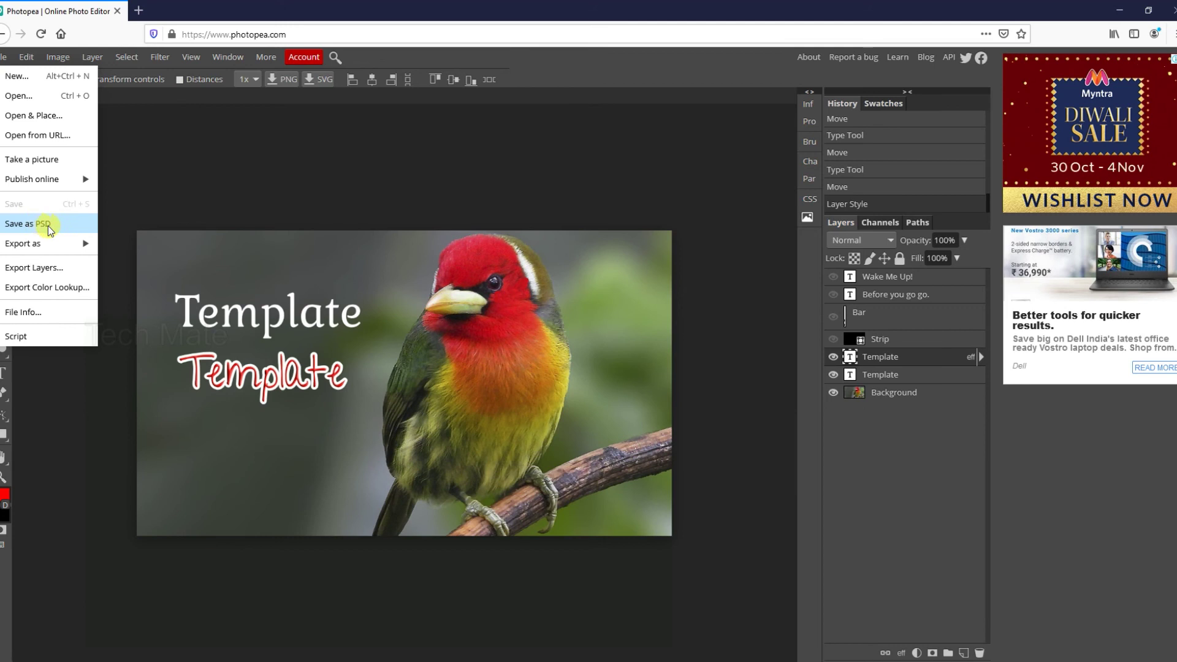
mouse_move(40, 243)
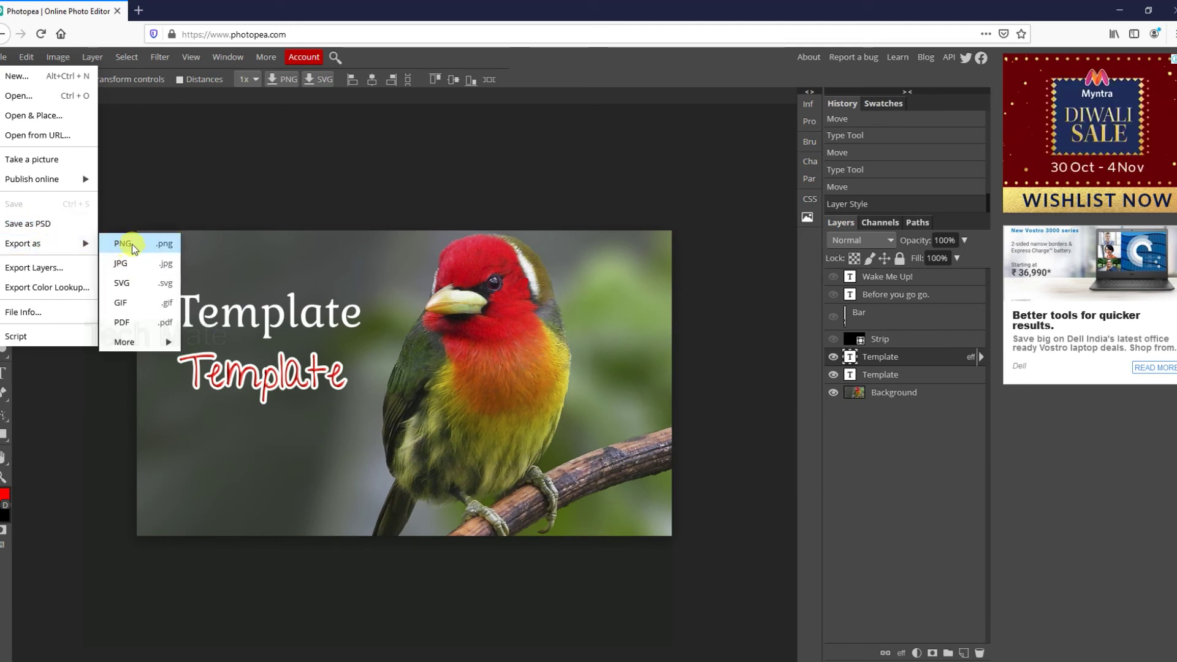
left_click(130, 262)
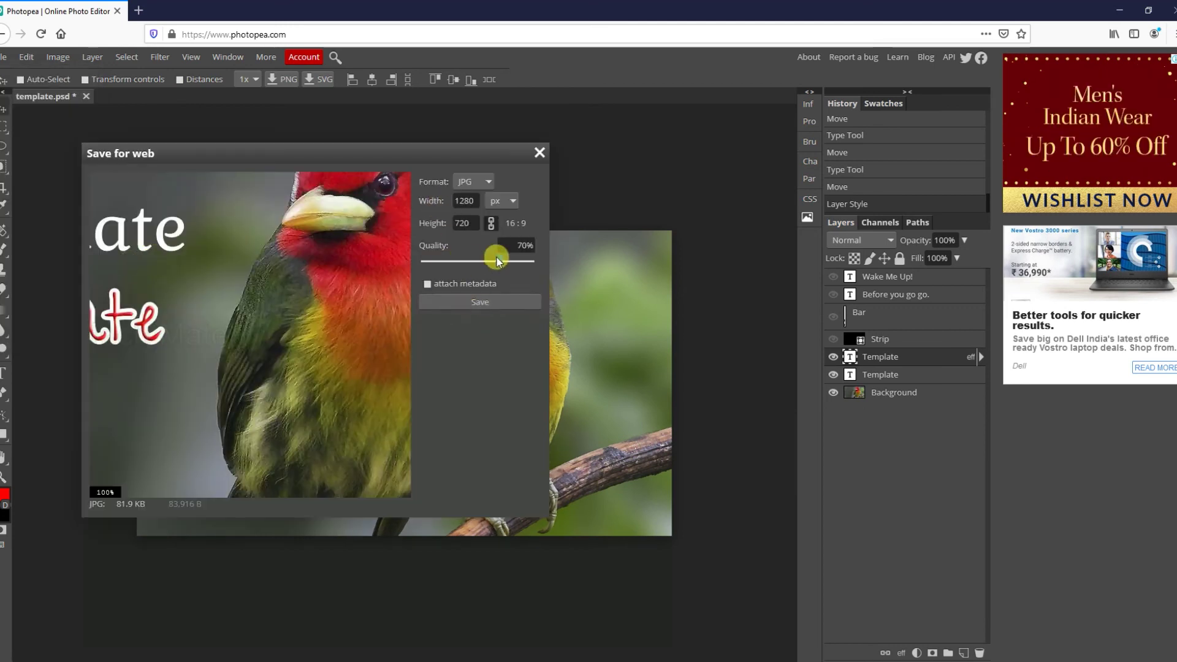
left_click_drag(532, 263, 477, 261)
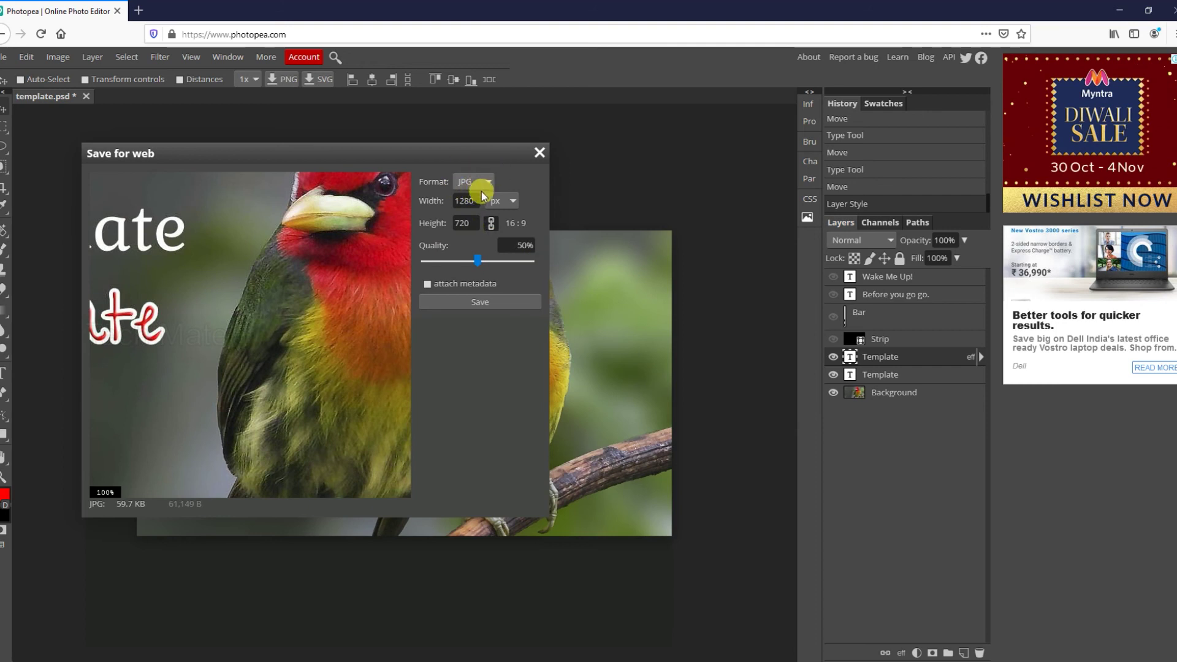
left_click(500, 205)
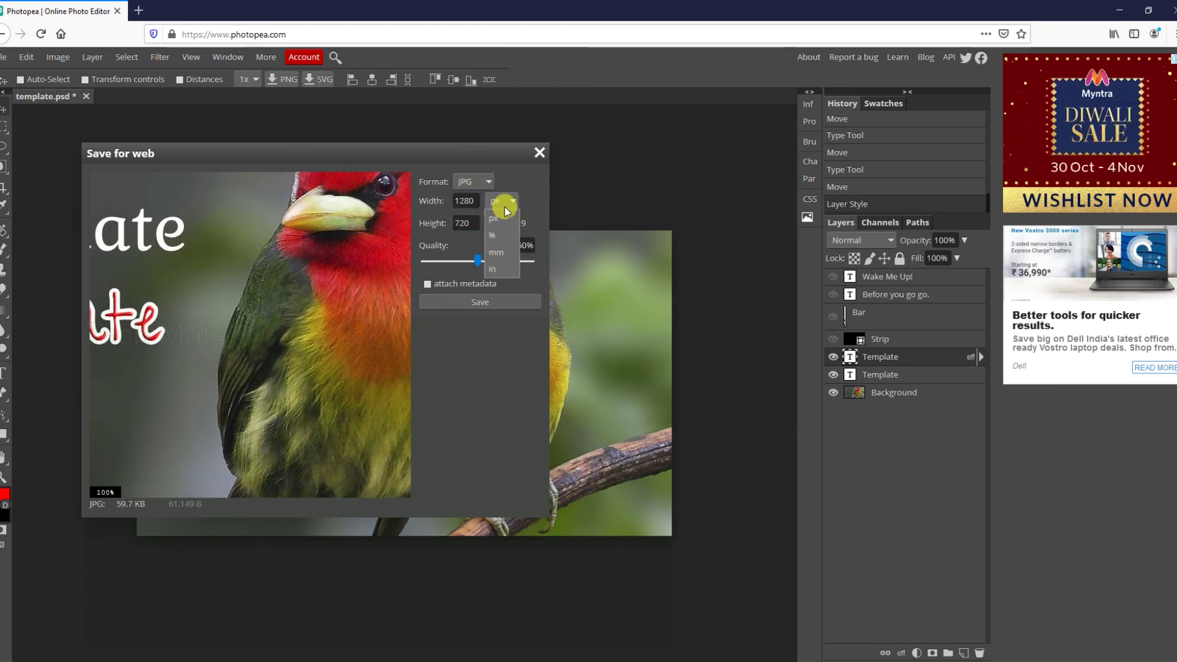
left_click(497, 269)
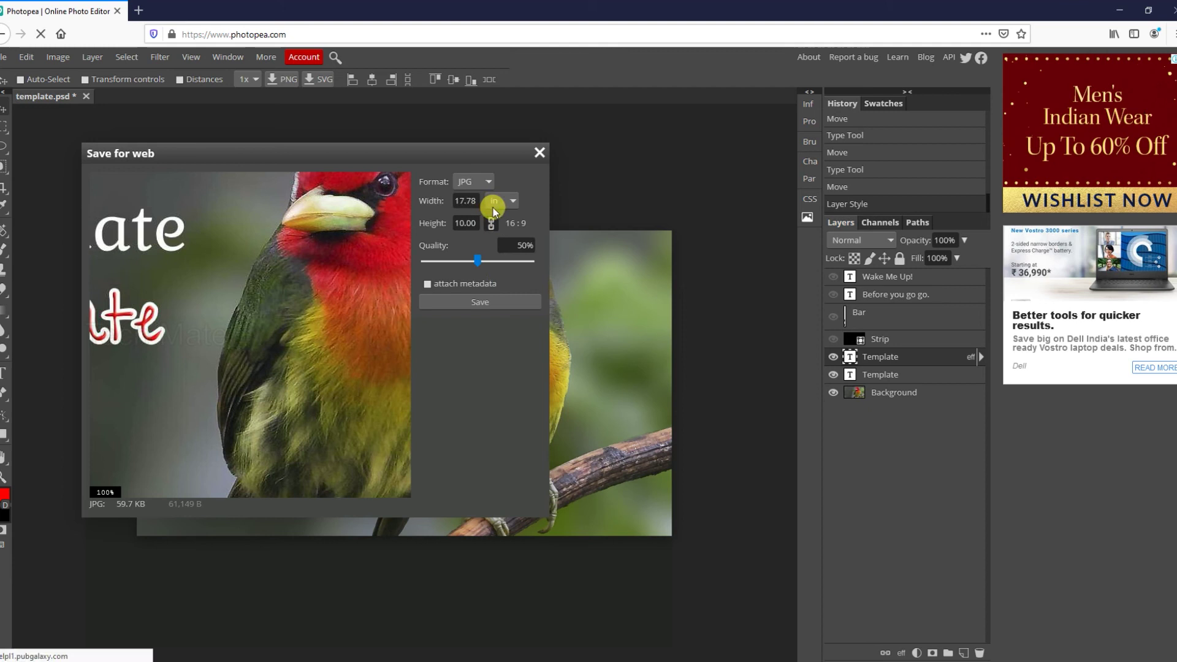
left_click(482, 301)
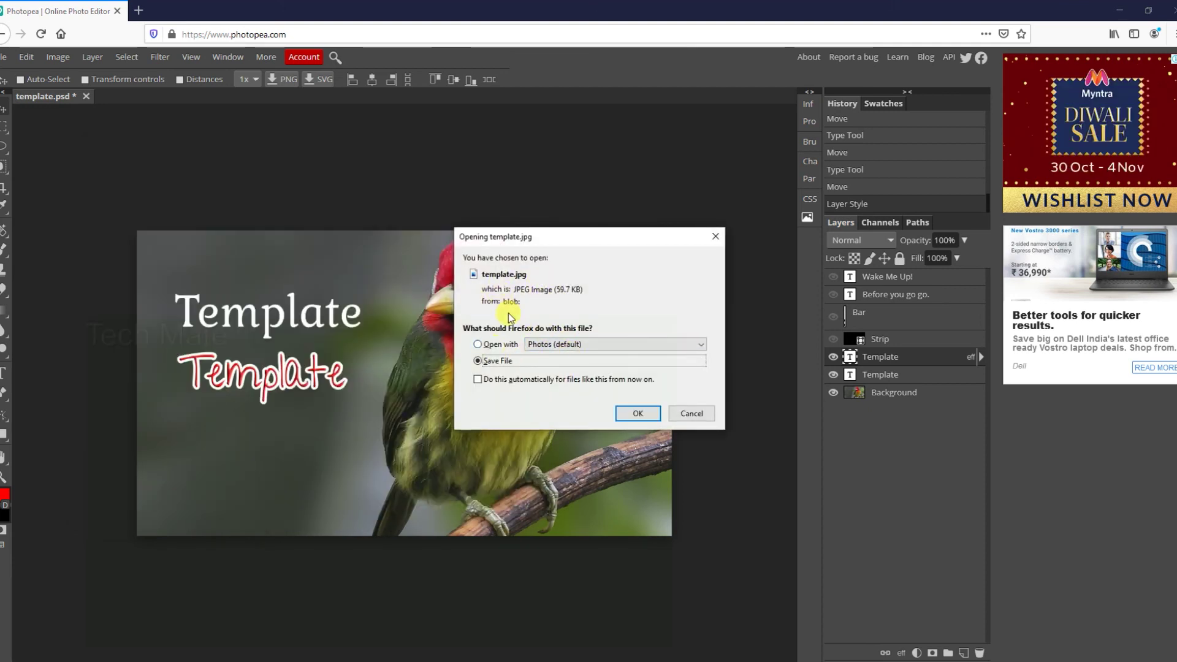
left_click(687, 414)
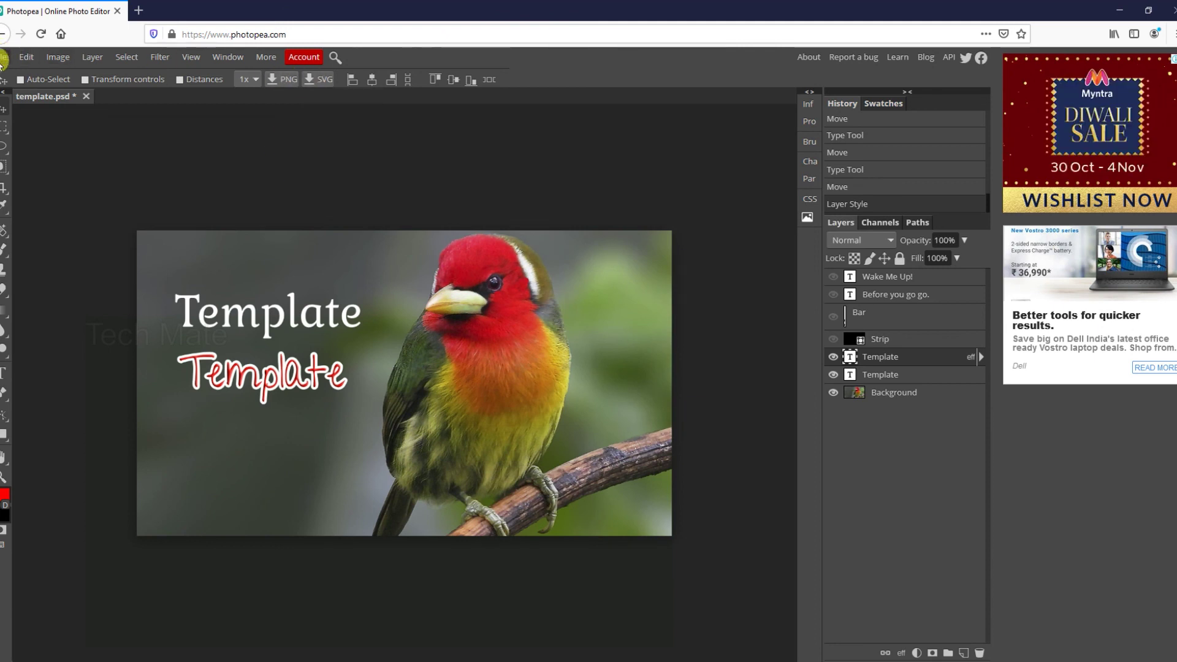
Start a new project and look through its templates with the FB Shared Image and FB Event Image sizes.
left_click(2, 59)
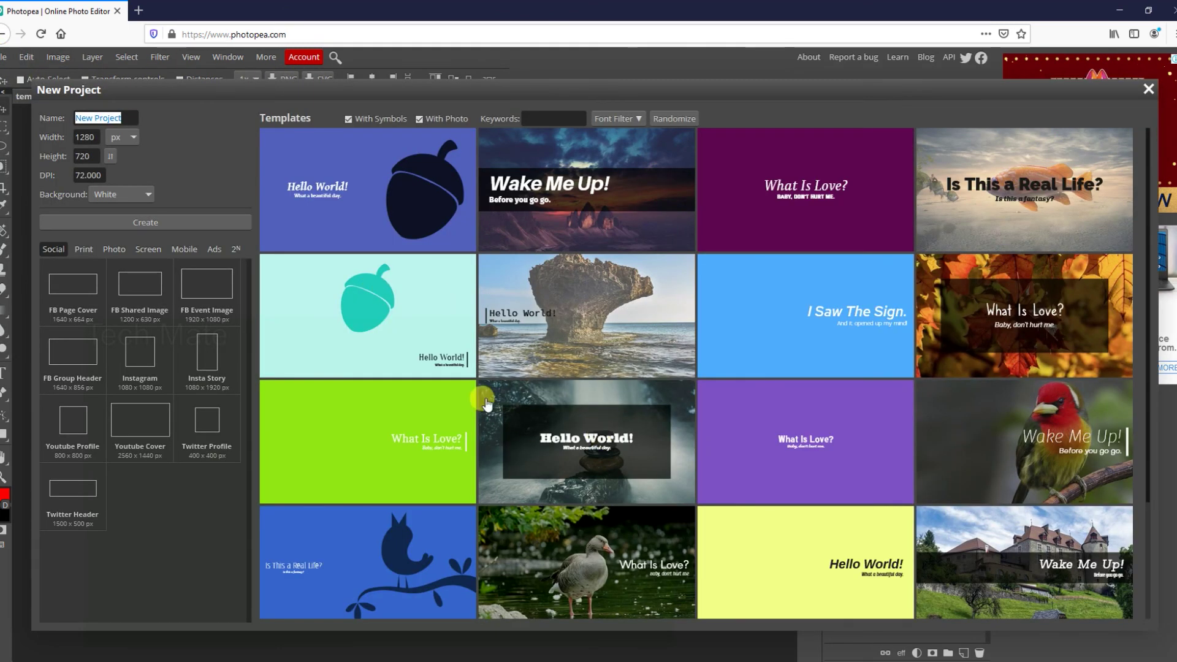
scroll(698, 398, "down", 6)
scroll(696, 381, "down", 10)
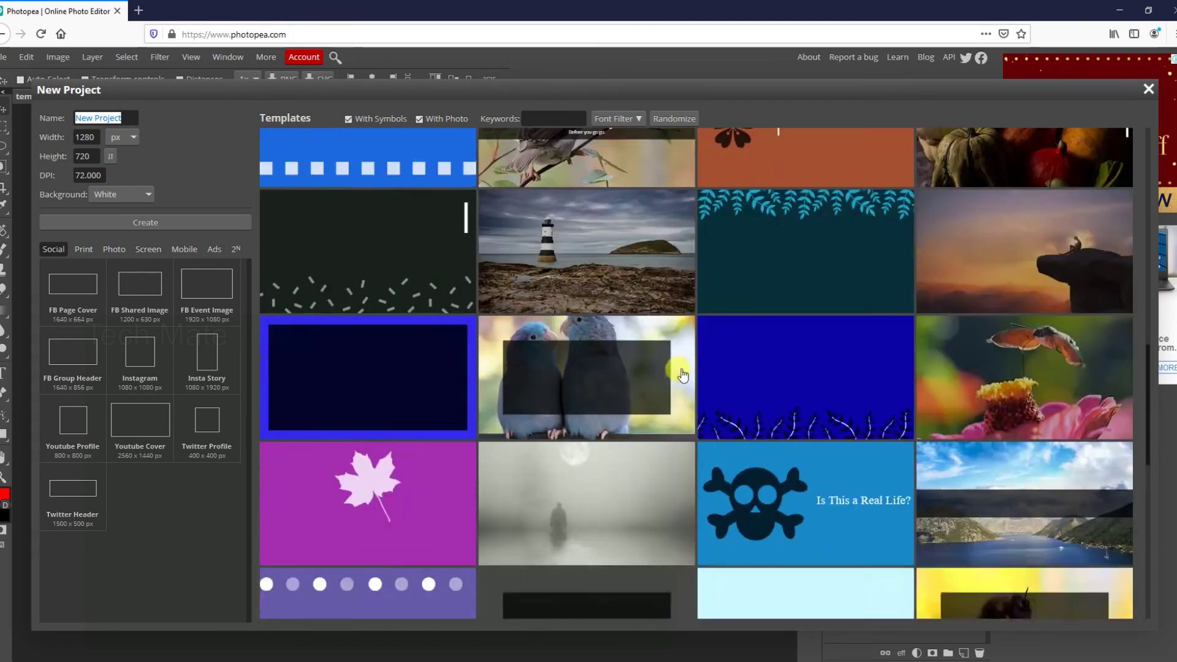
scroll(681, 375, "down", 8)
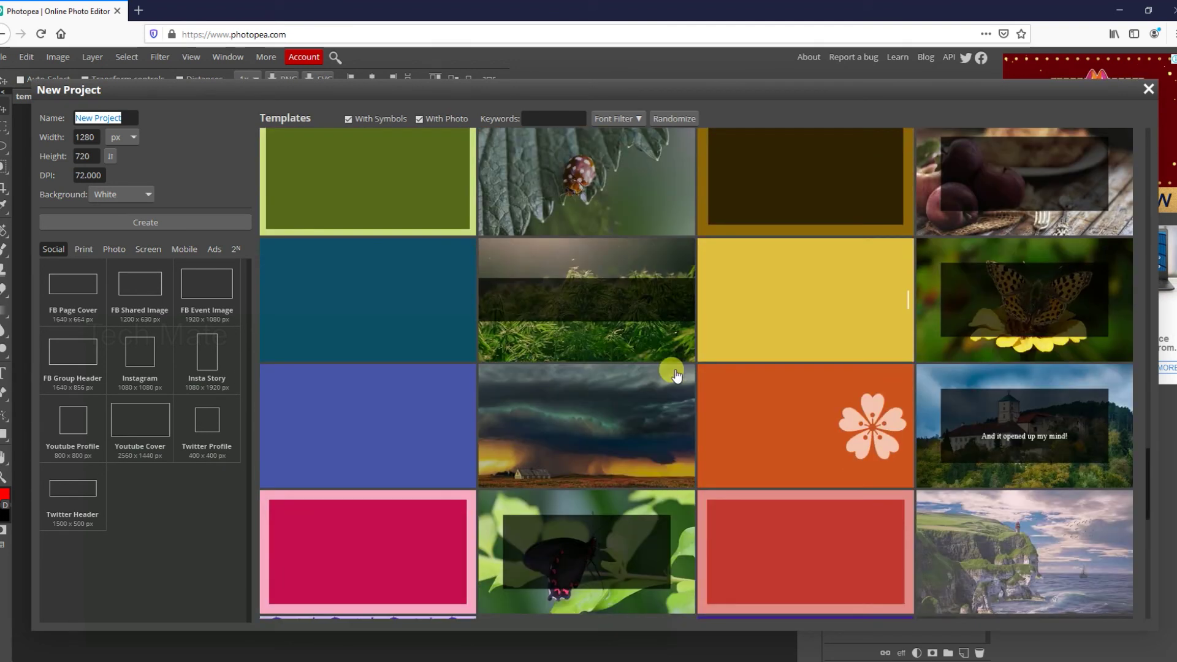
left_click(140, 297)
scroll(736, 310, "down", 6)
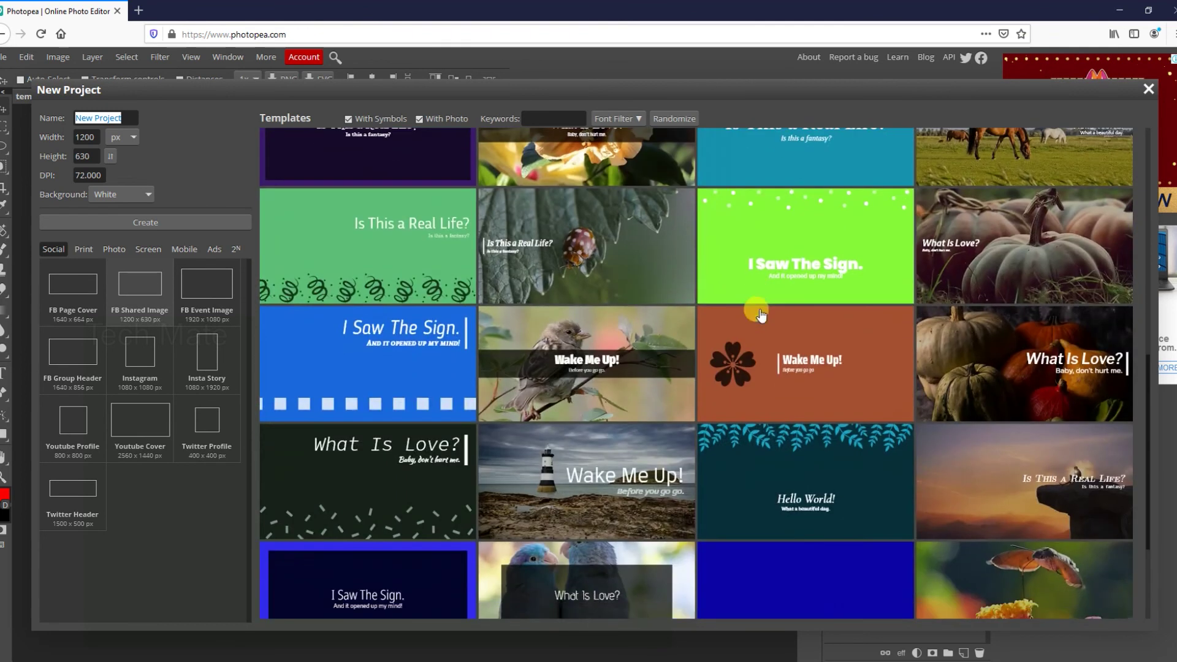
scroll(760, 315, "down", 3)
left_click(217, 289)
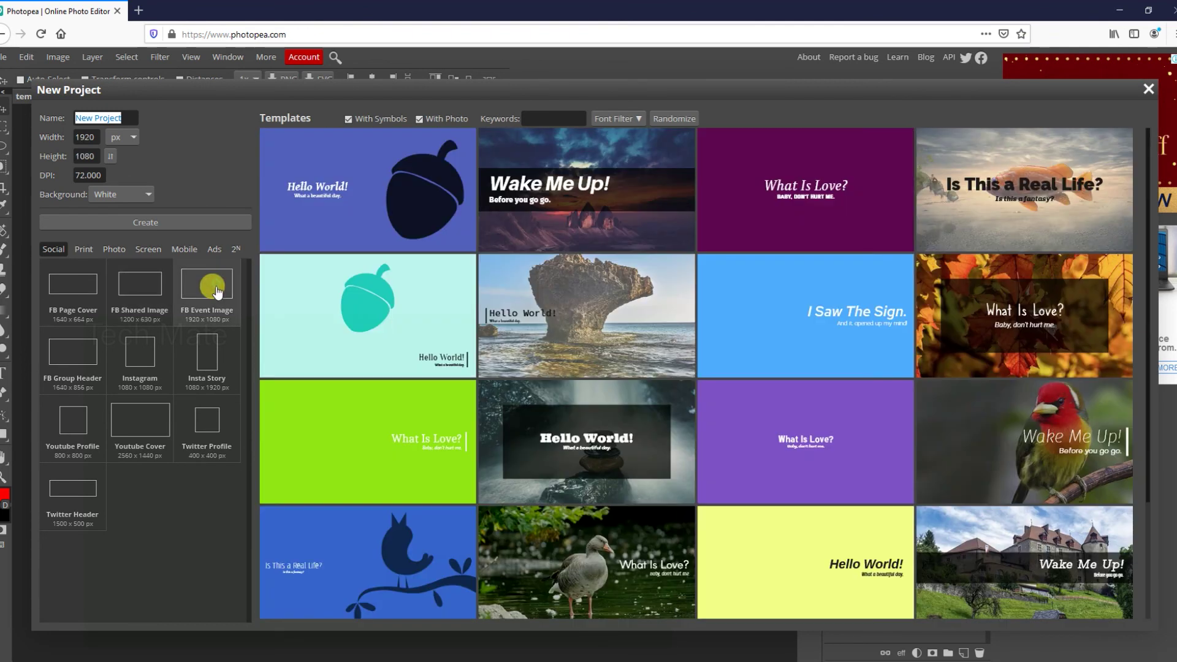
scroll(759, 288, "down", 10)
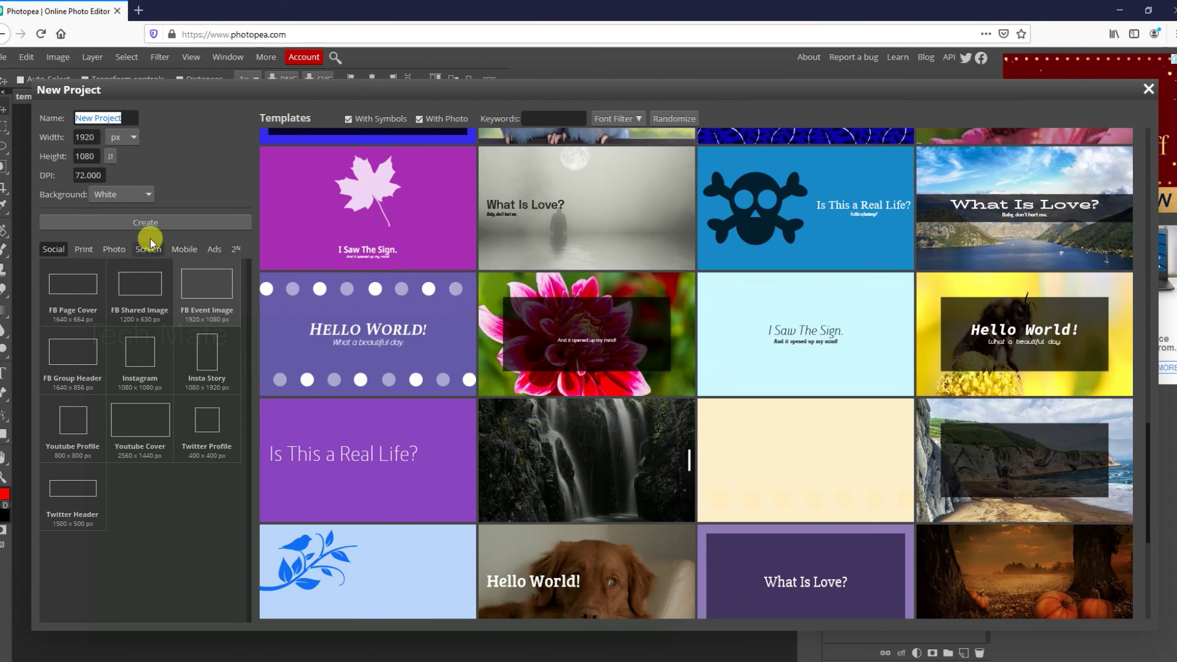
Try the screen size presets for the new project, including HD, and choose UHD at 3840 x 2160 px.
left_click(149, 248)
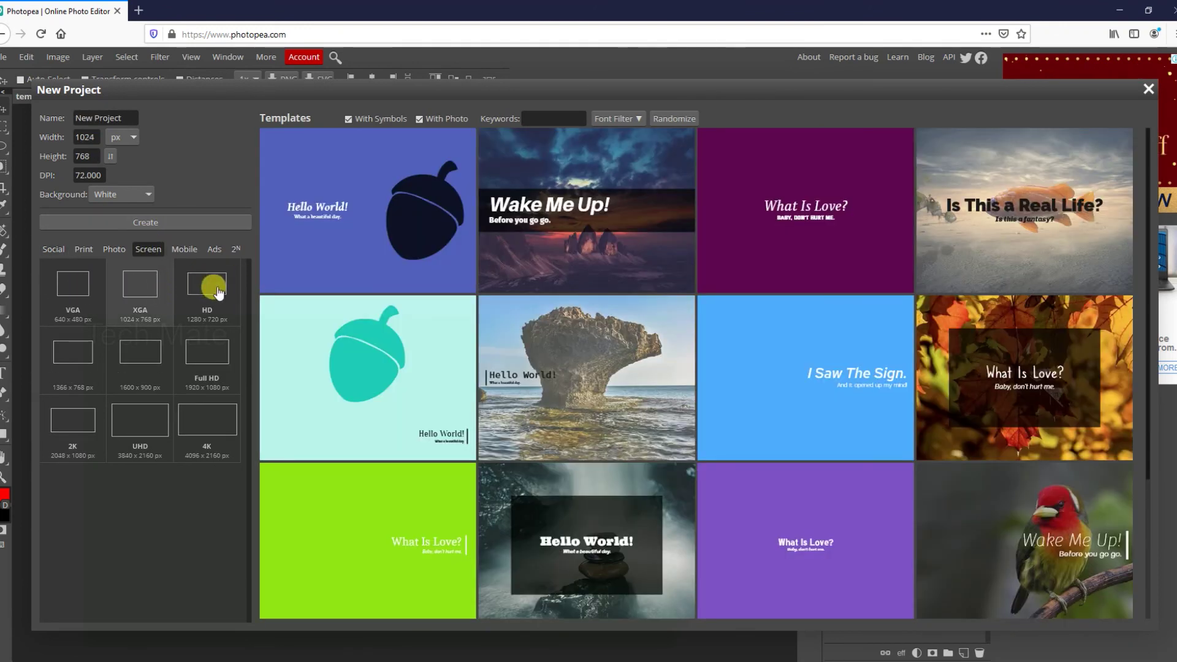
left_click(214, 291)
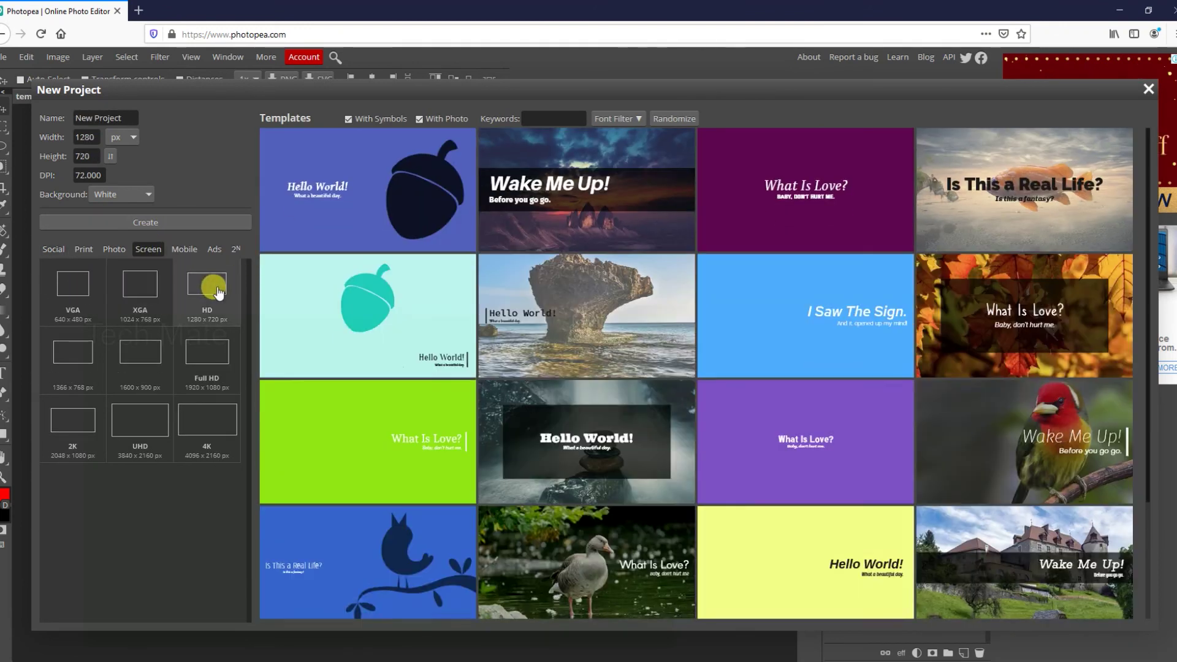
left_click(189, 367)
left_click(138, 414)
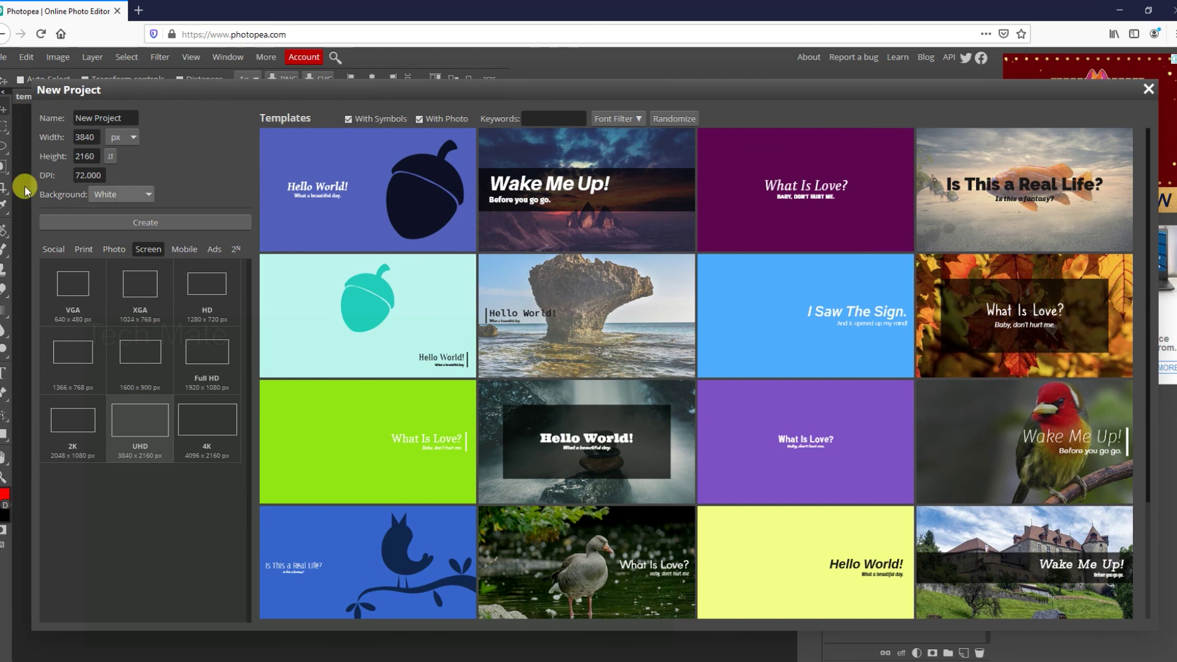
Open the blue Hello World template with the acorn and crop it around most of the acorn and the end of the text.
left_click(386, 206)
left_click_drag(296, 238, 676, 491)
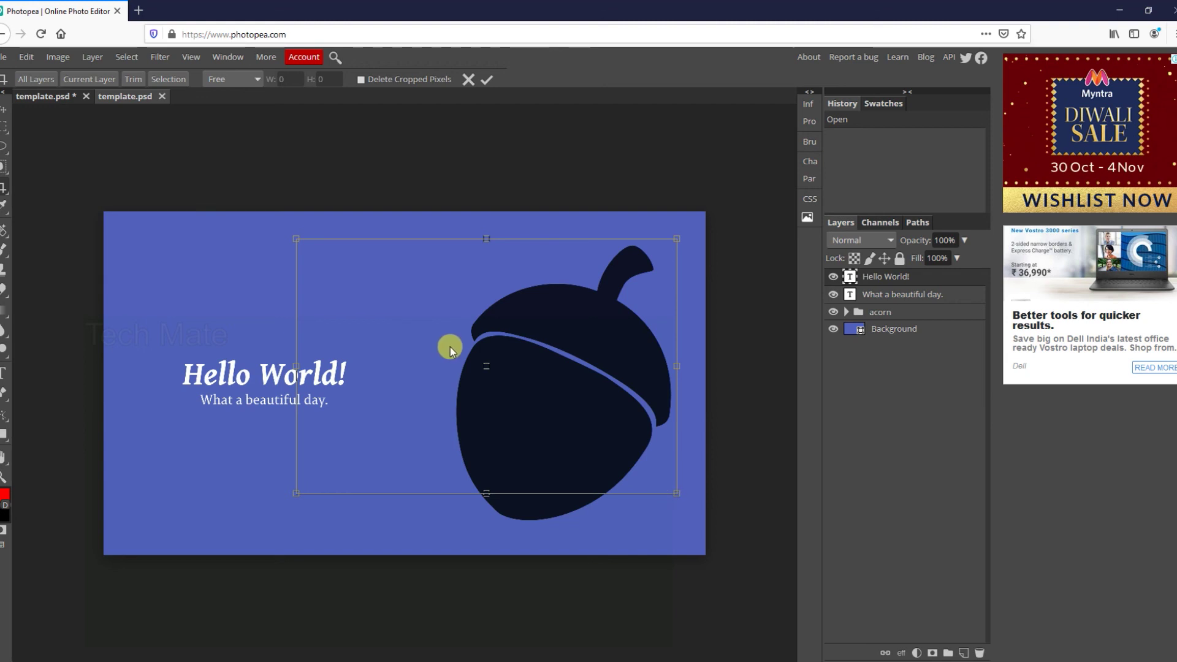
key("Return")
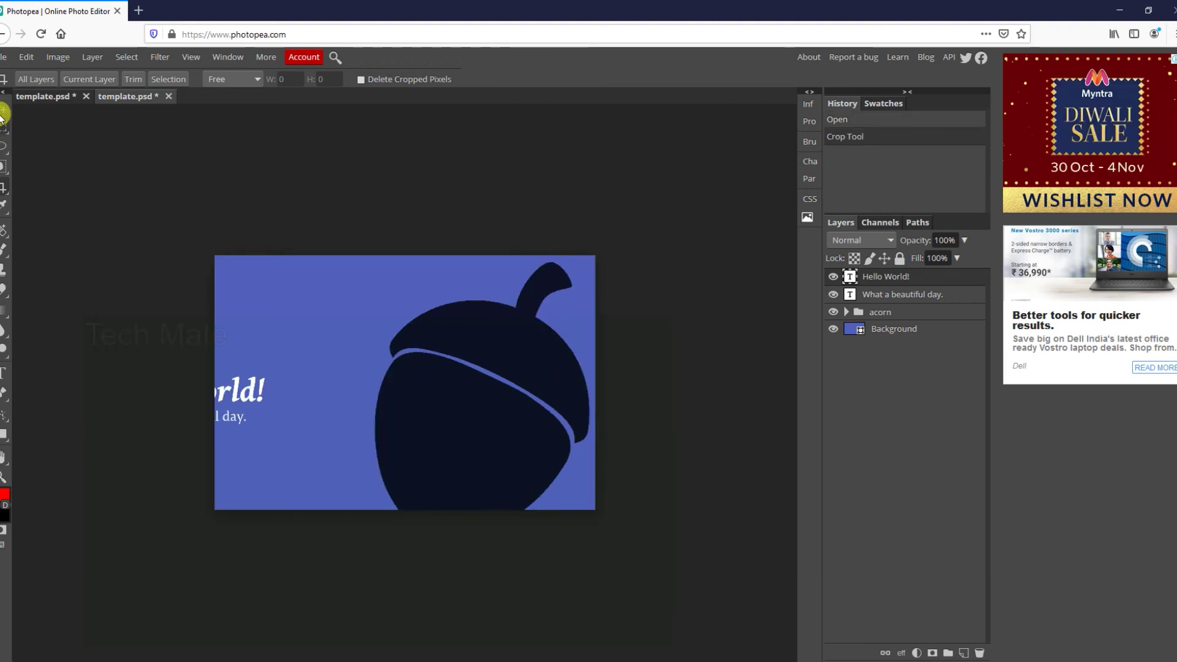
Reopen the new-project setup and look through the photo and graphic templates offered at the UHD size.
left_click(7, 57)
left_click(29, 78)
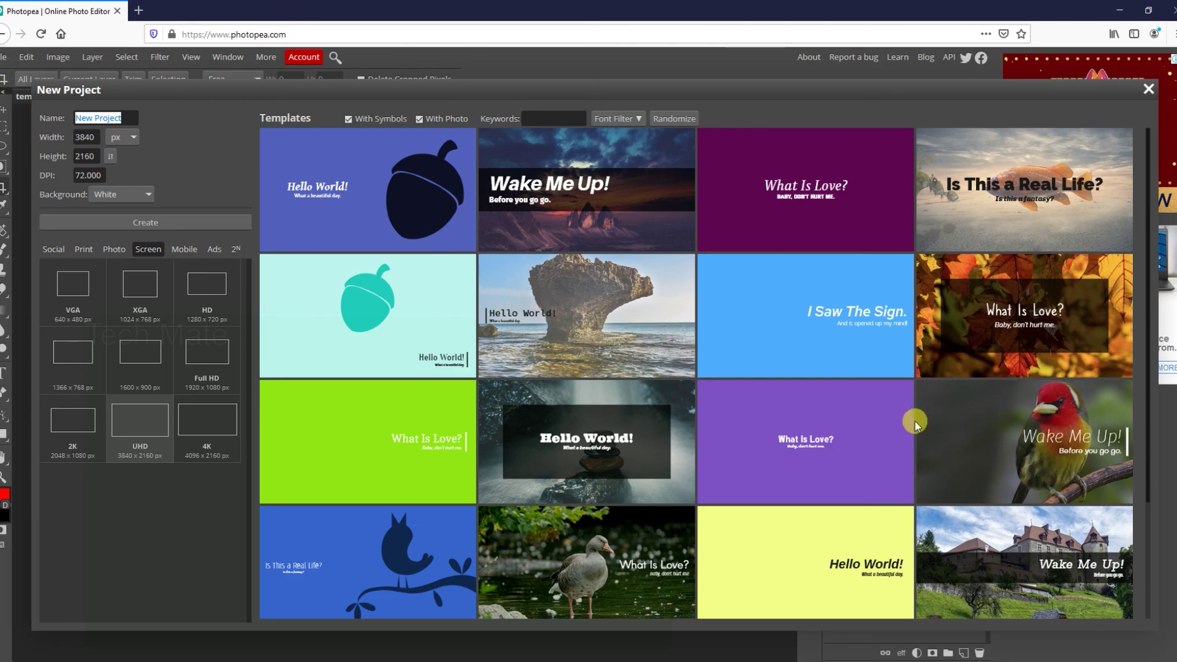
scroll(904, 437, "down", 6)
scroll(902, 436, "down", 8)
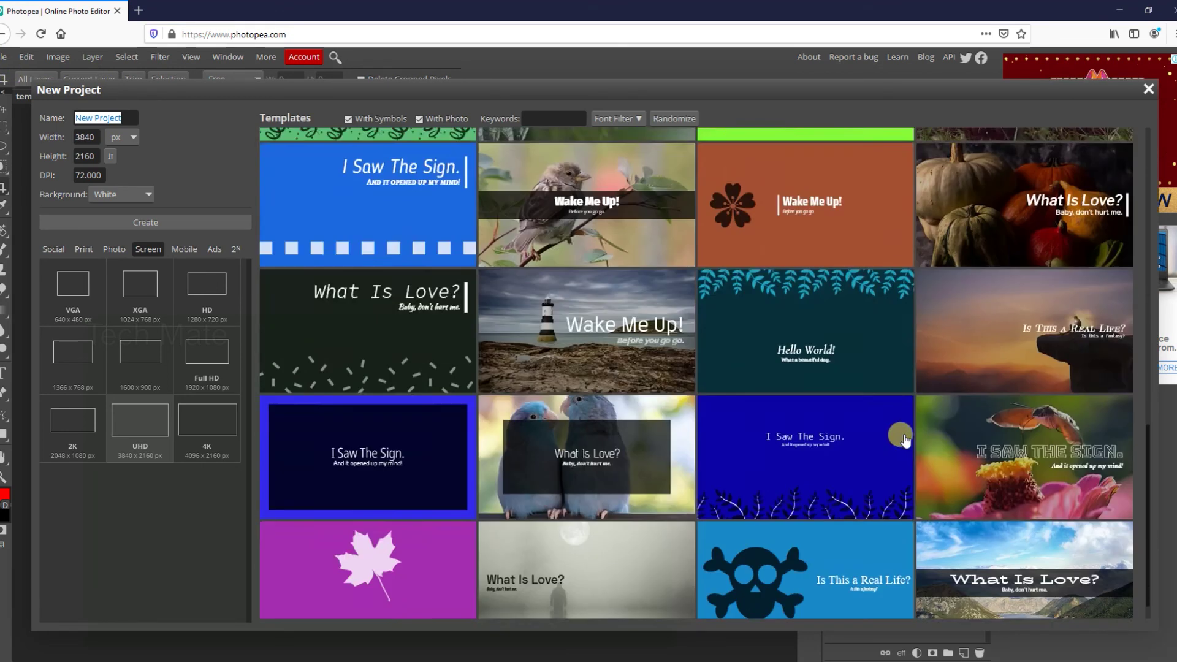
scroll(869, 440, "down", 4)
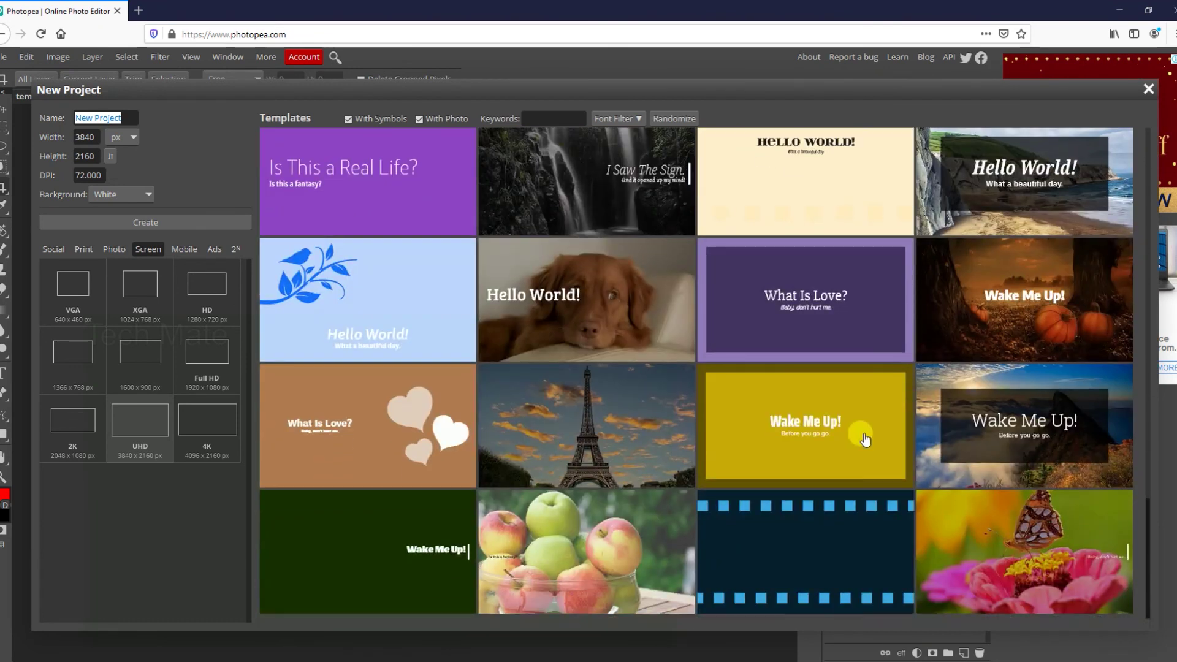
scroll(858, 436, "down", 5)
scroll(855, 433, "up", 9)
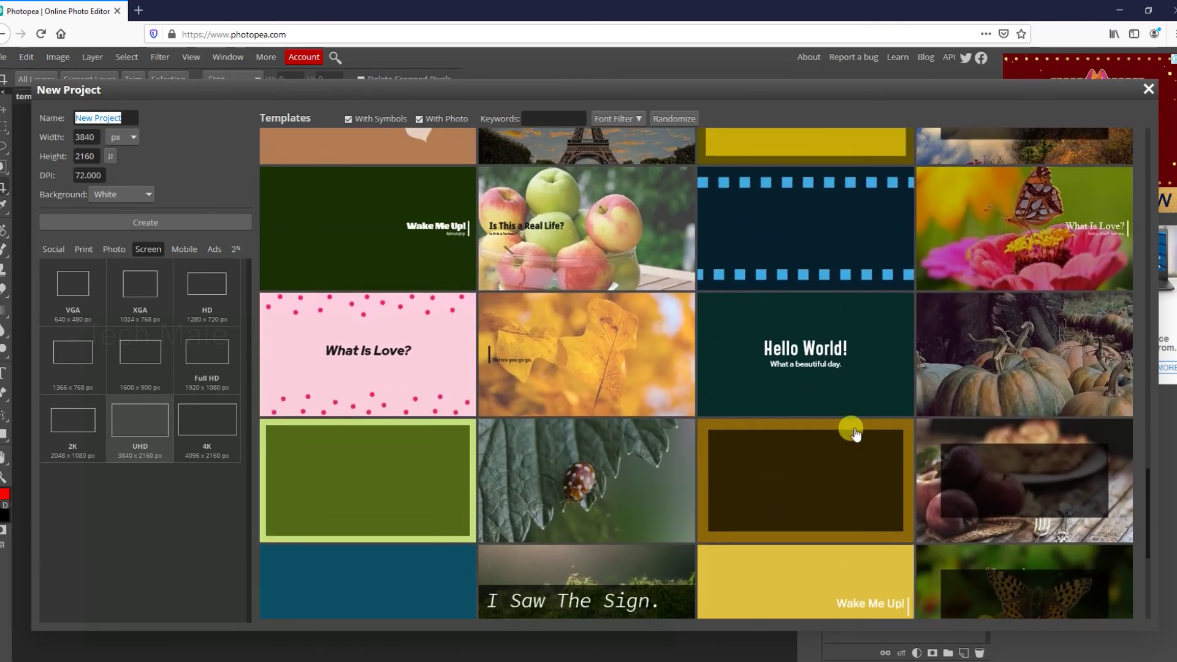
scroll(855, 433, "up", 10)
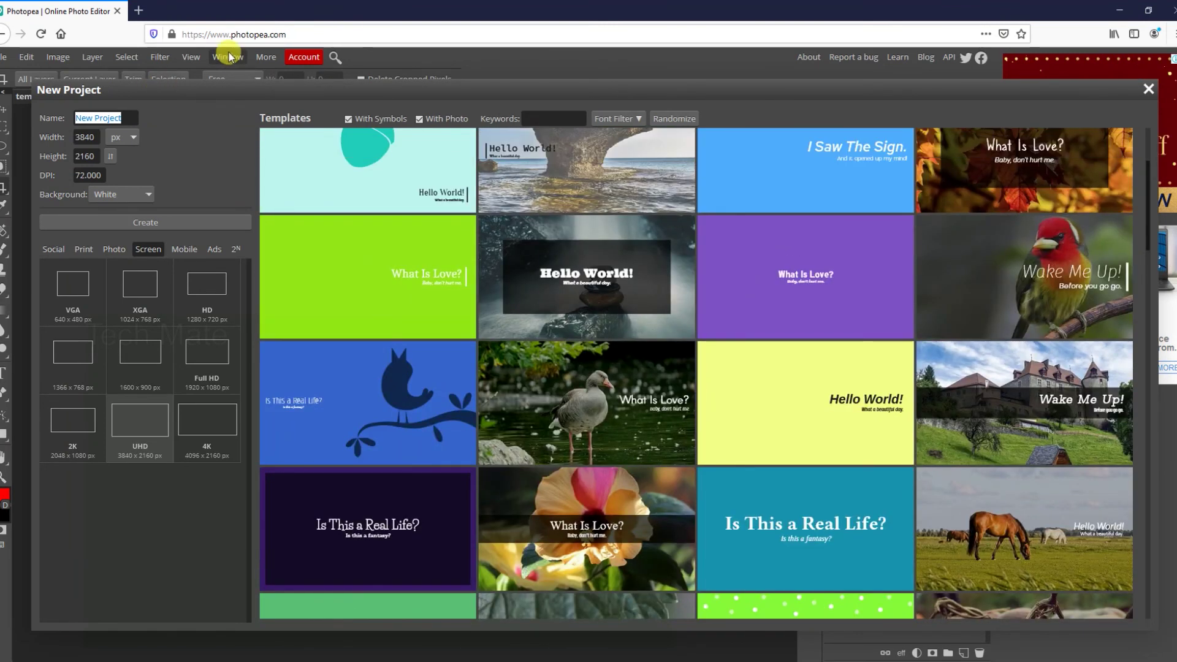
left_click(228, 57)
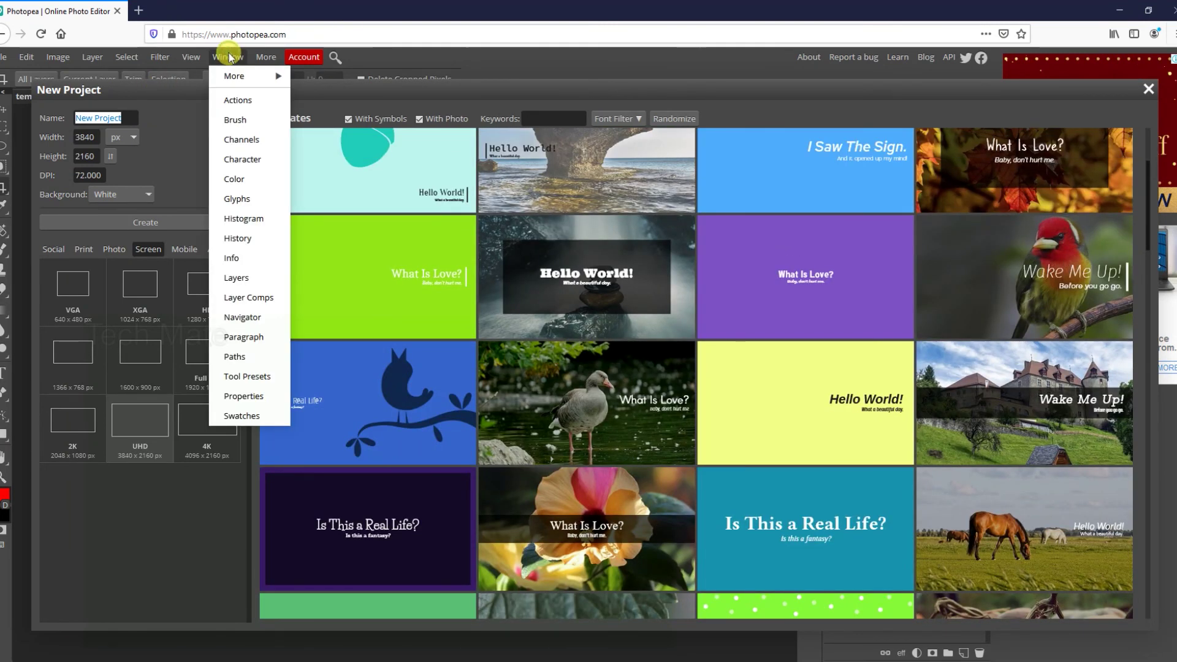
left_click(259, 58)
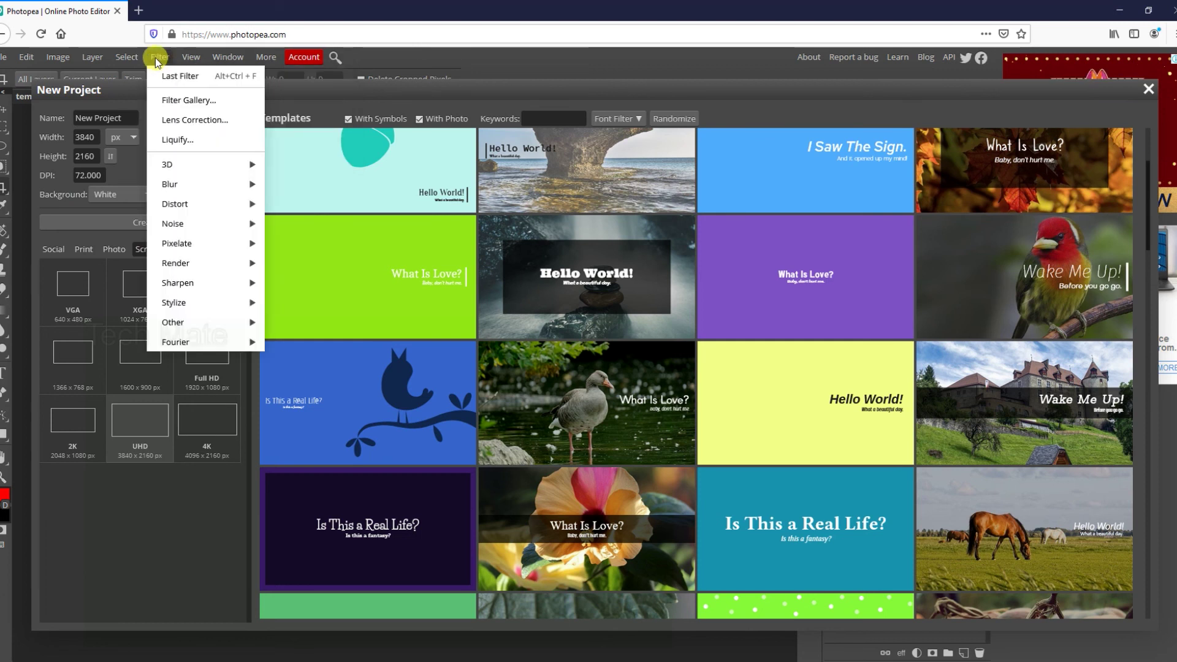
mouse_move(125, 59)
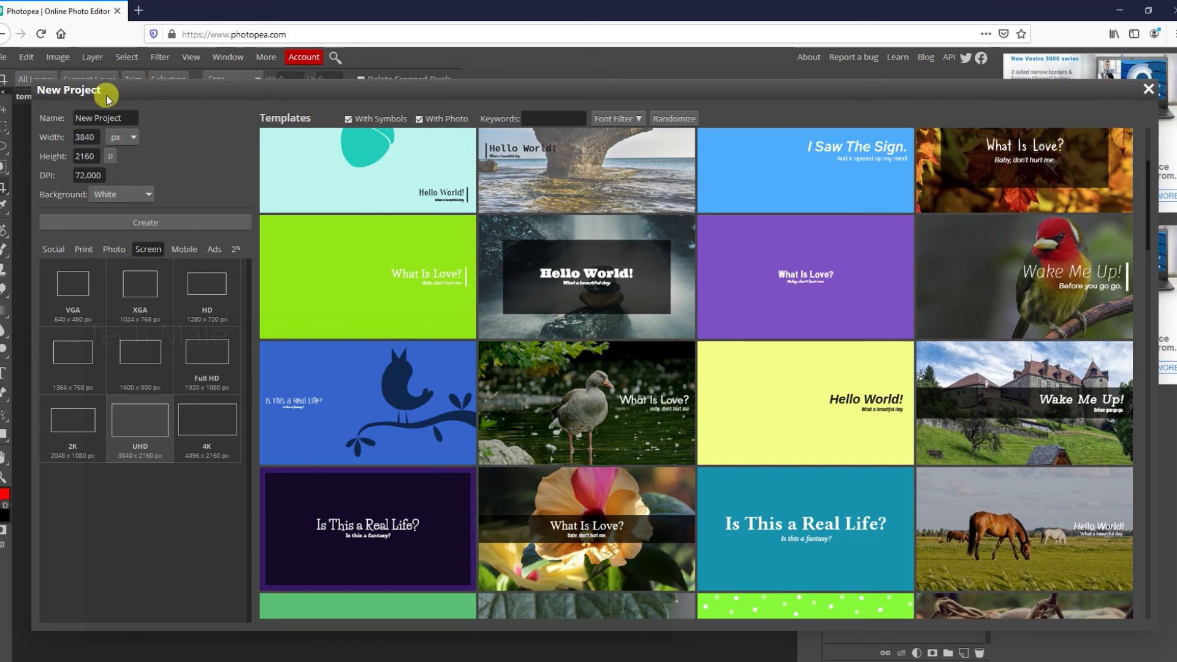
left_click(57, 57)
left_click(57, 57)
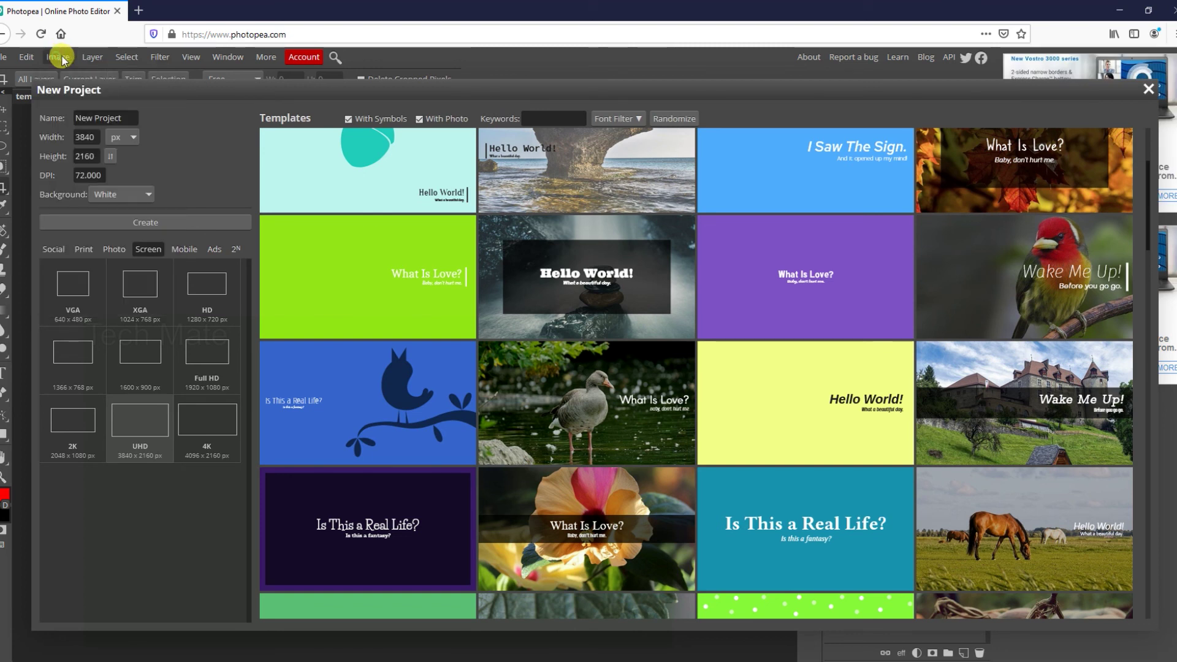